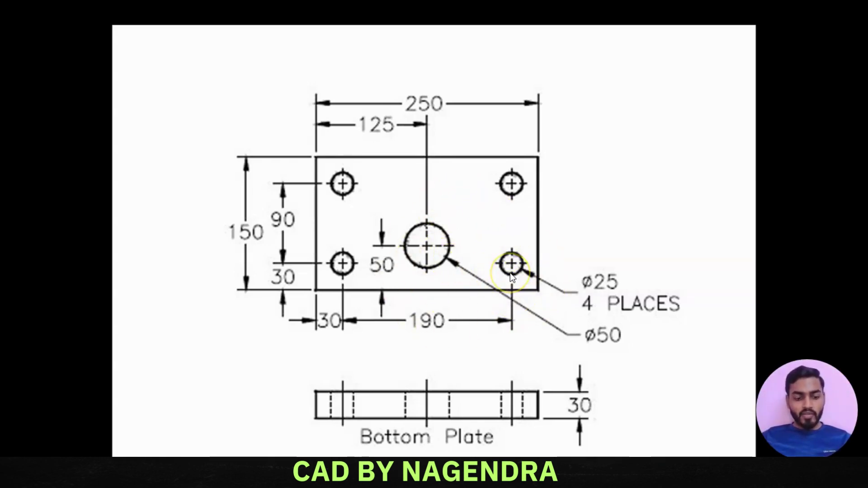
- Return from the Bottom Plate reference drawing to the empty CATIA V5 window
{"action": "key", "text": "alt+Tab"}
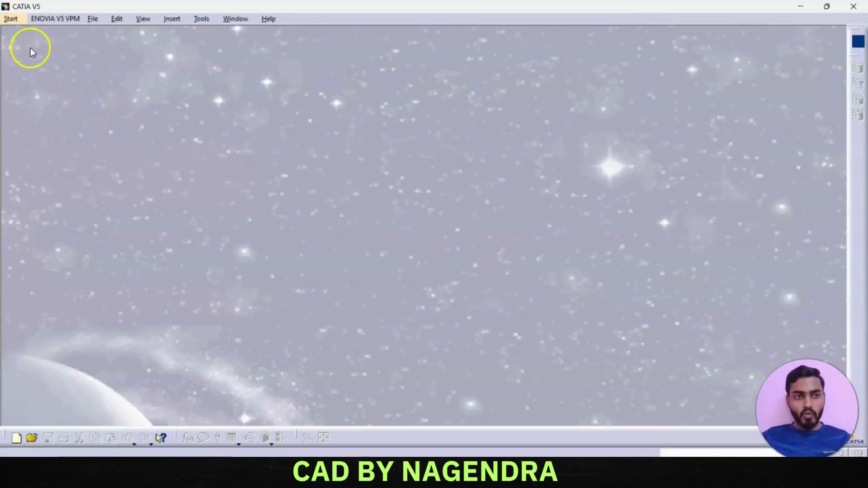
- Create a new Part Design part named BOTTOM PLATE, then bring up the reference drawing
{"action": "left_click", "coordinate": [17, 20]}
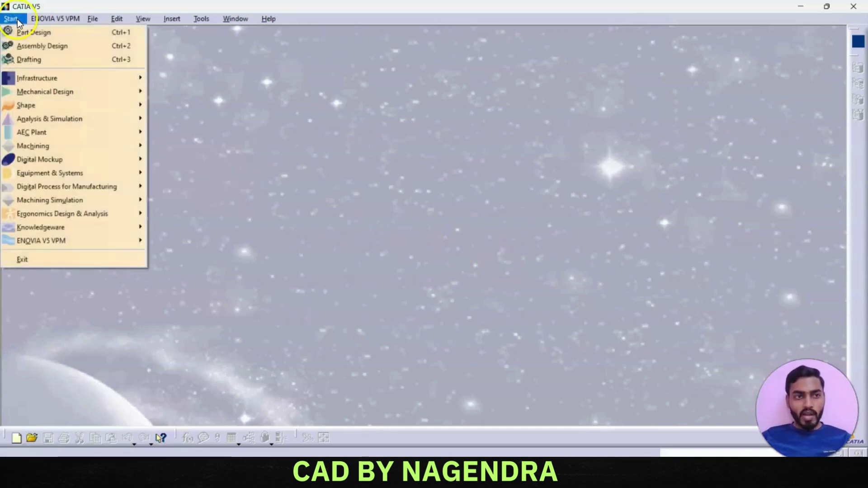
{"action": "left_click", "coordinate": [40, 34]}
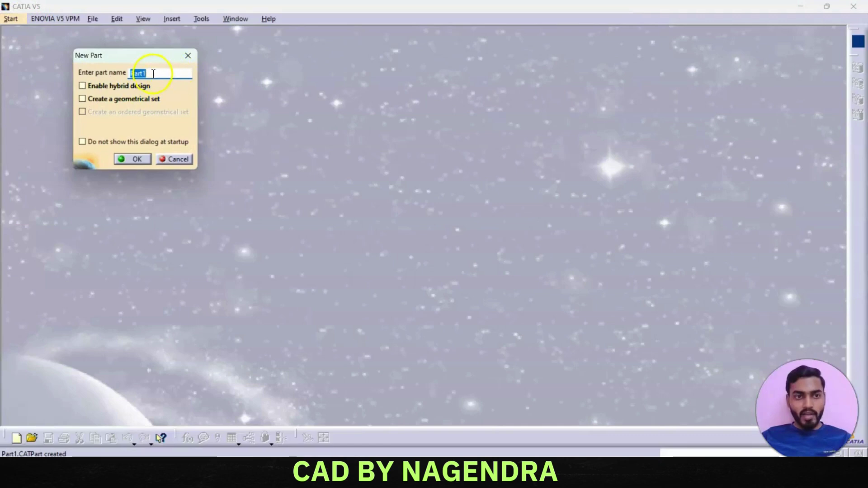
{"action": "key", "text": "BackSpace"}
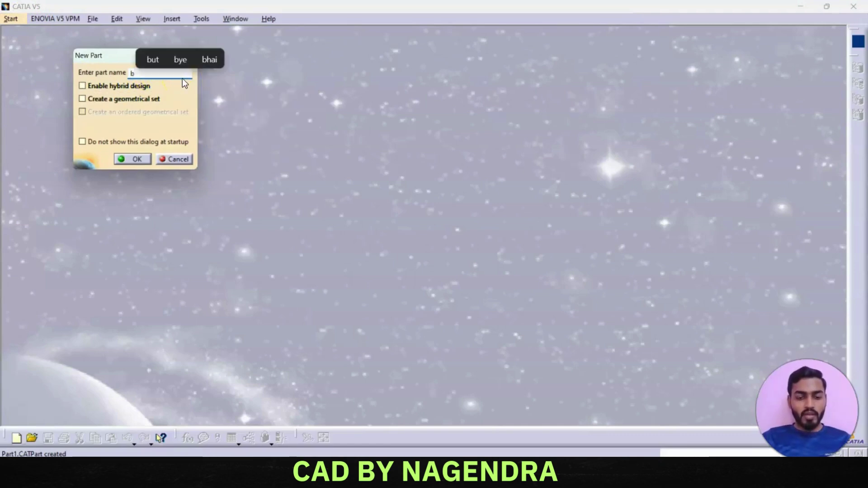
{"action": "type", "text": "B"}
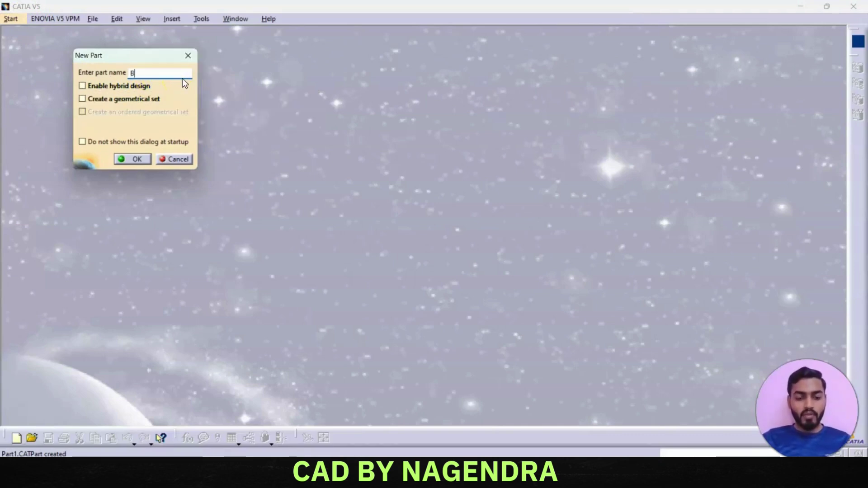
{"action": "type", "text": "OTTOM"}
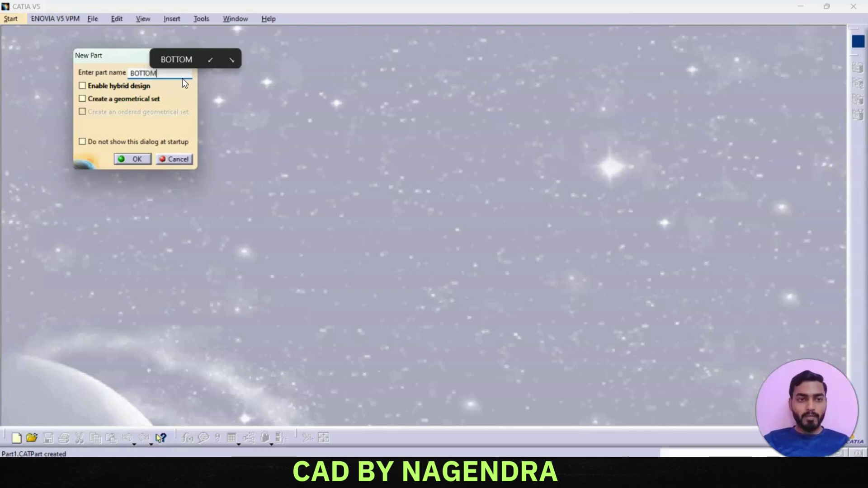
{"action": "type", "text": " PLATE"}
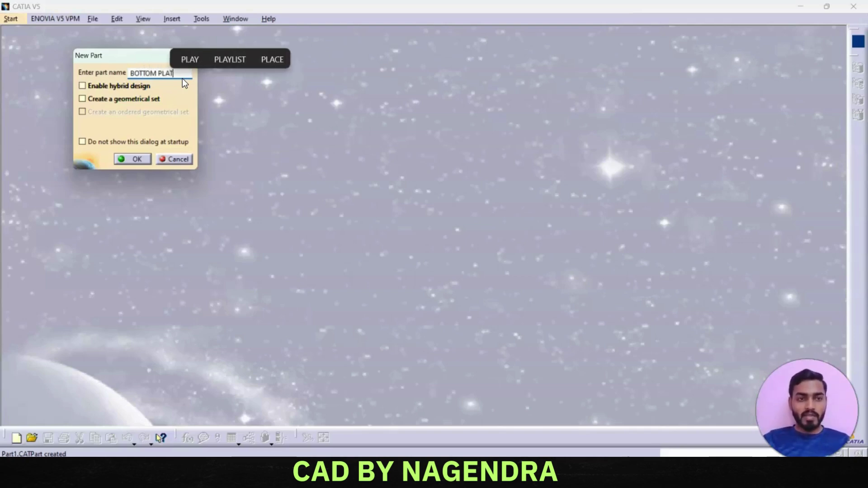
{"action": "left_click", "coordinate": [139, 159]}
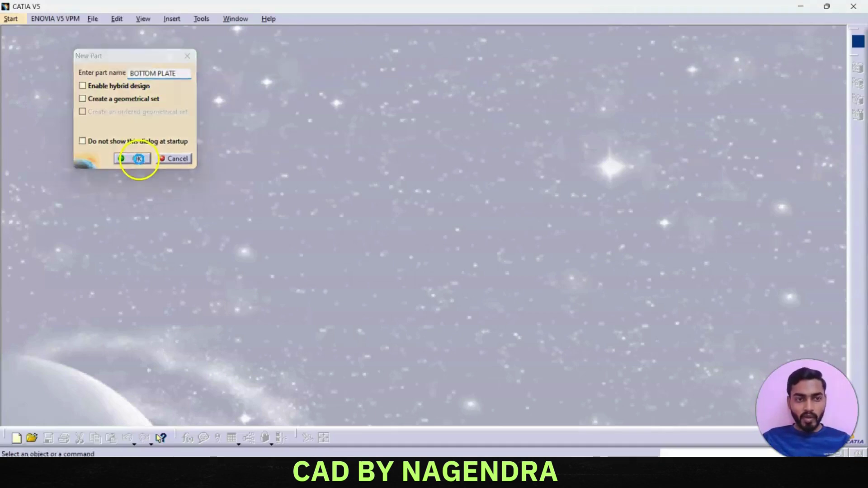
{"action": "key", "text": "alt+Tab"}
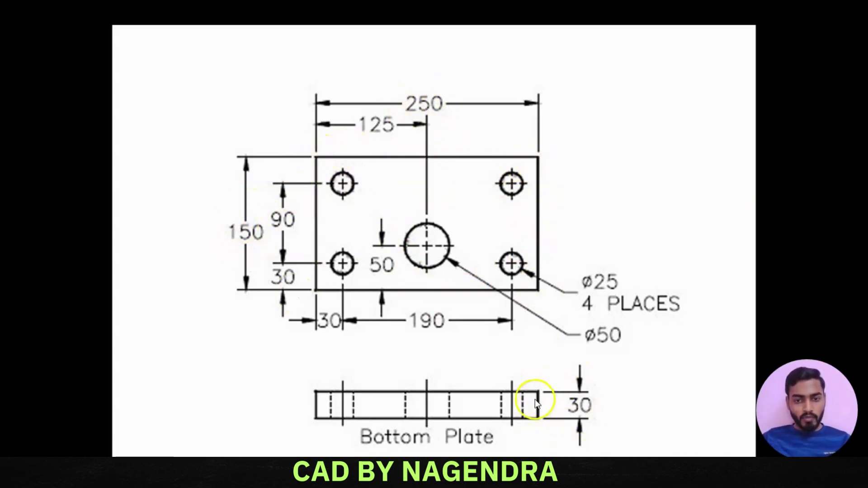
- Open a positioned sketch on the absolute axis system with the H/V directions swapped
{"action": "key", "text": "alt+Tab"}
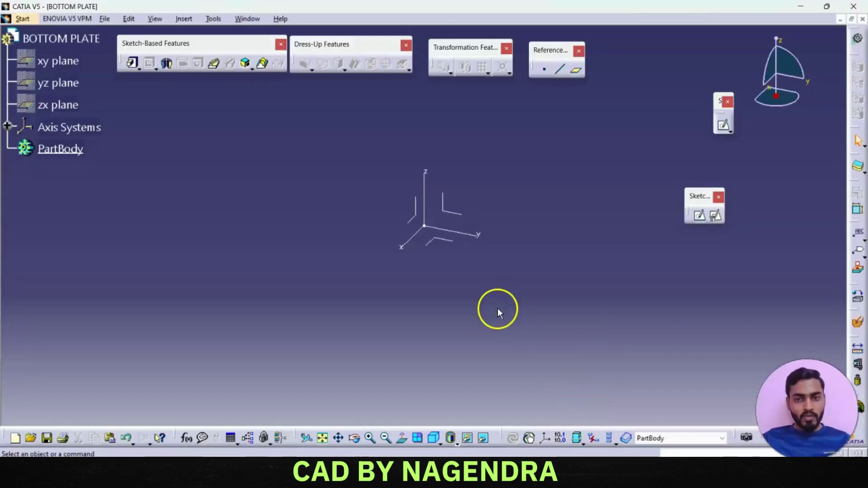
{"action": "left_click", "coordinate": [715, 218]}
{"action": "left_click", "coordinate": [442, 244]}
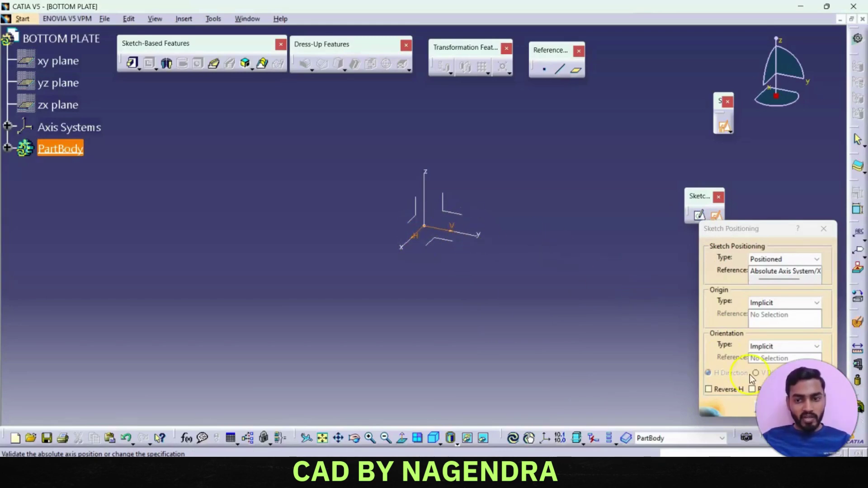
{"action": "left_click", "coordinate": [760, 390]}
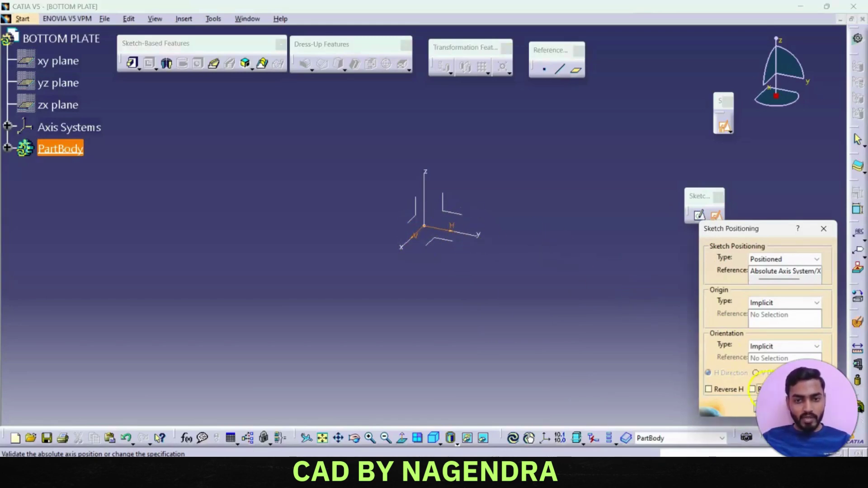
{"action": "left_click", "coordinate": [772, 408]}
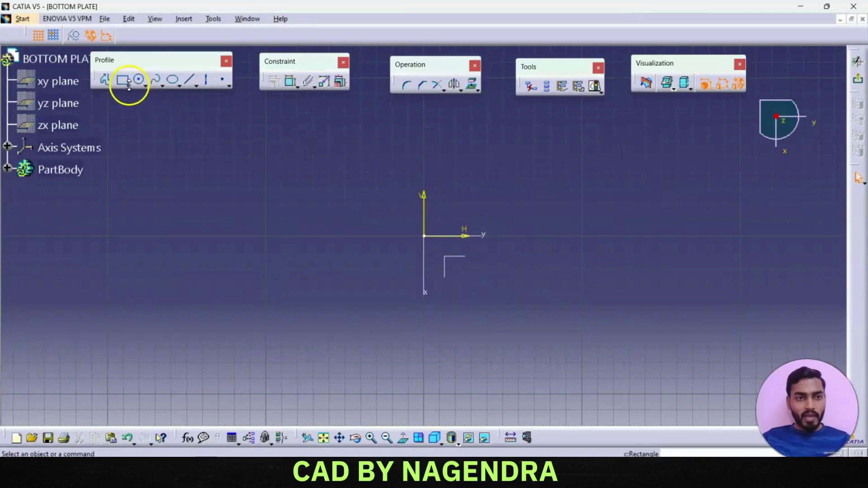
- Draw a centred rectangle with its centre at the sketch origin
{"action": "left_click", "coordinate": [129, 85]}
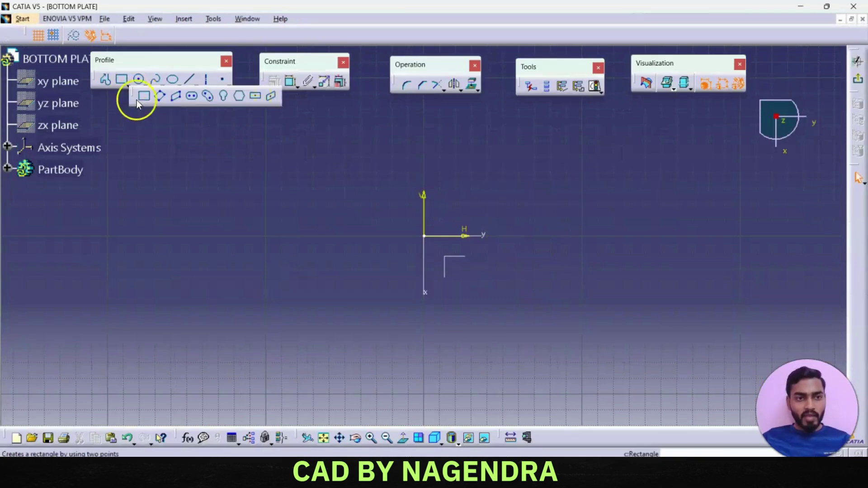
{"action": "left_click", "coordinate": [255, 98]}
{"action": "left_click", "coordinate": [424, 235]}
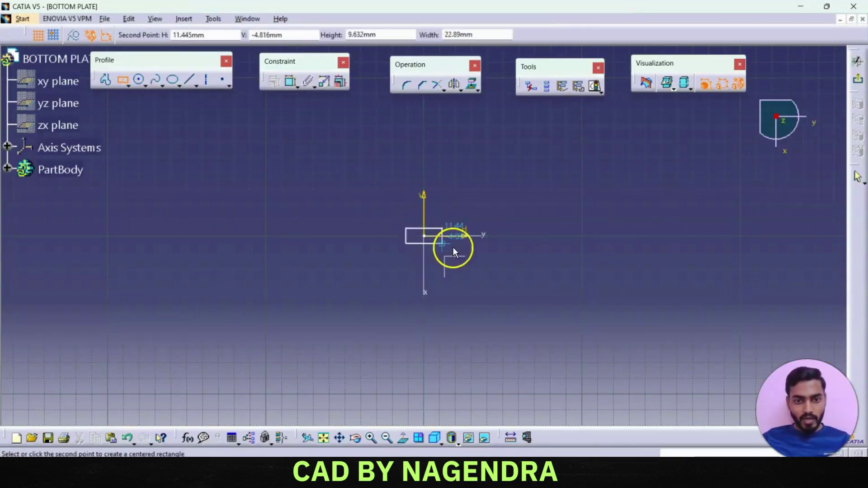
{"action": "left_click", "coordinate": [556, 320]}
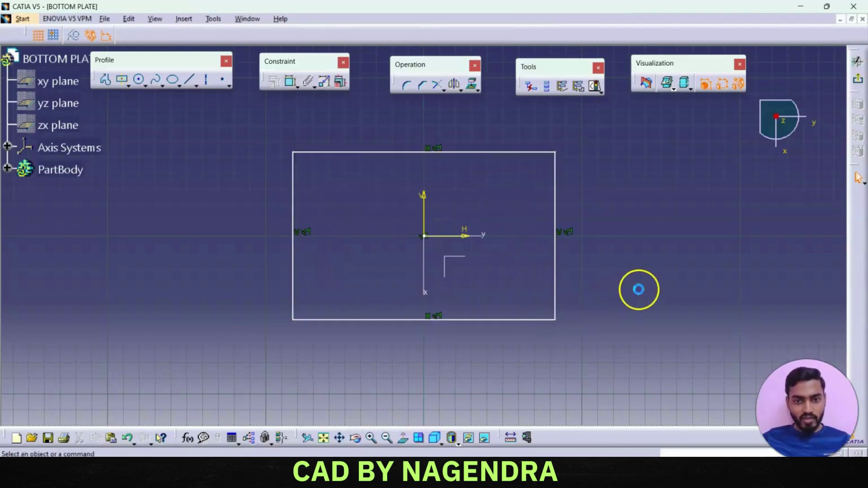
- Dimension the rectangle 250 wide and 150 high, then exit the sketch
{"action": "left_click", "coordinate": [292, 82]}
{"action": "left_click", "coordinate": [359, 152]}
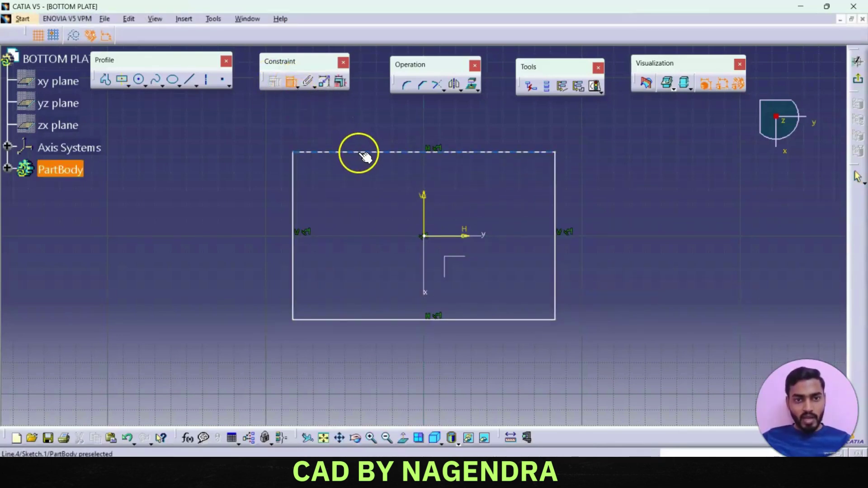
{"action": "left_click", "coordinate": [363, 134]}
{"action": "double_click", "coordinate": [364, 133]}
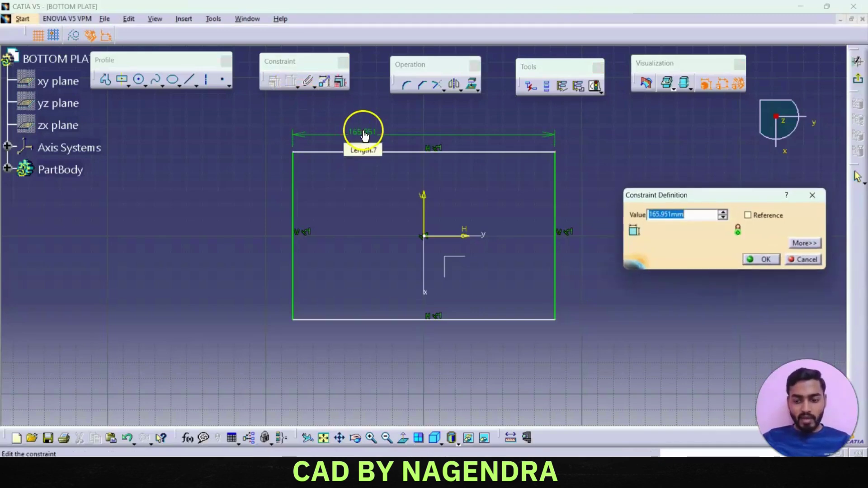
{"action": "key", "text": "Return"}
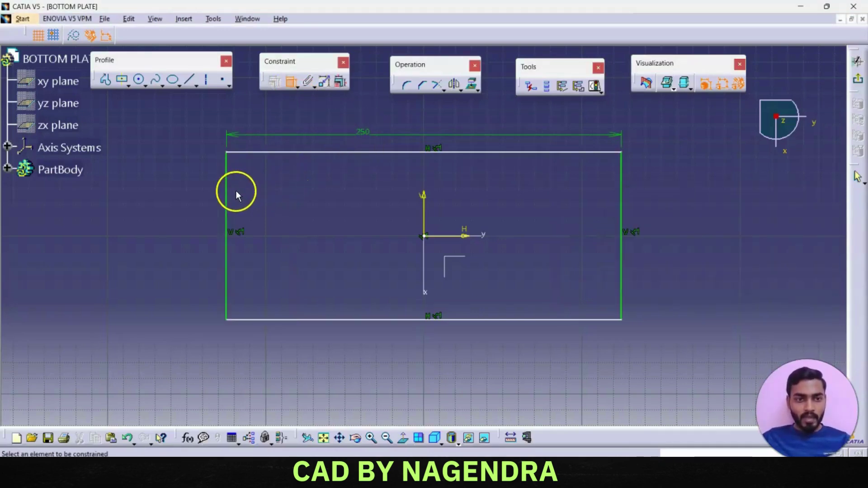
{"action": "left_click", "coordinate": [228, 204]}
{"action": "left_click", "coordinate": [189, 206]}
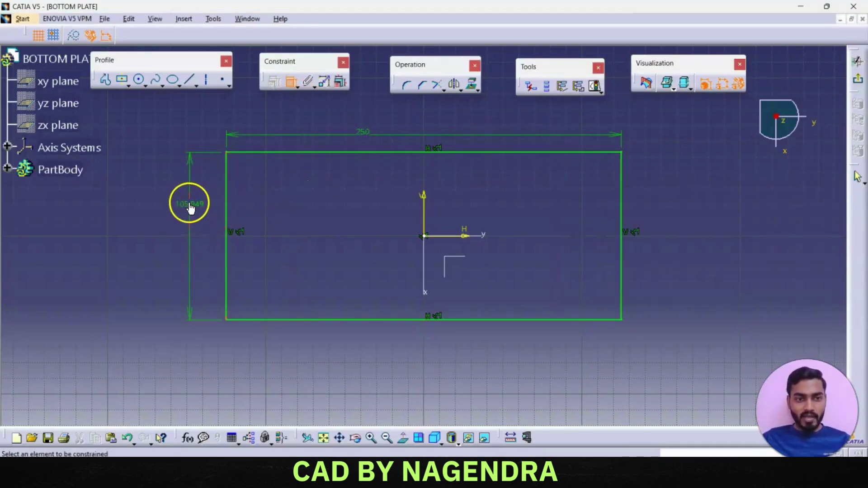
{"action": "double_click", "coordinate": [190, 206]}
{"action": "type", "text": "150"}
{"action": "key", "text": "Return"}
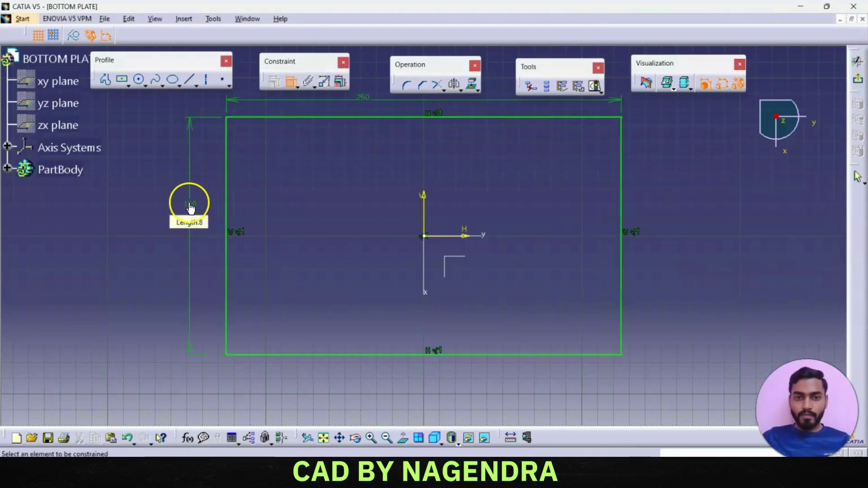
{"action": "left_click", "coordinate": [855, 80]}
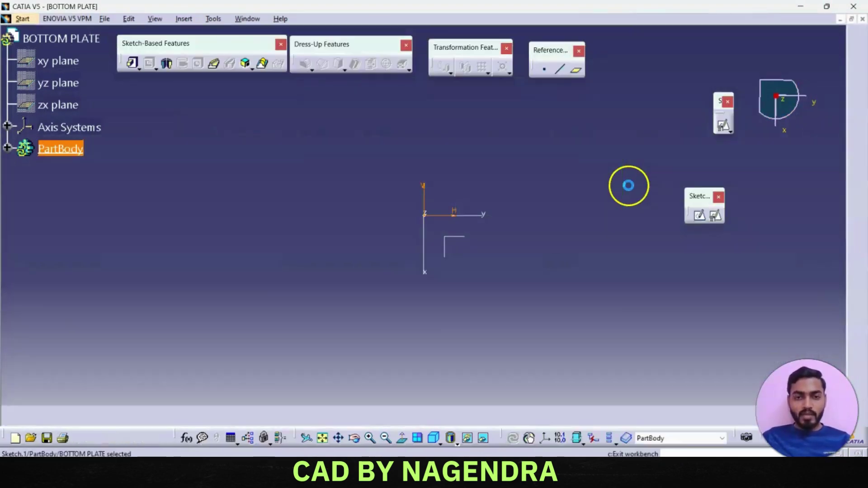
- Pad the 250 × 150 rectangle into a solid plate with the default length
{"action": "left_click", "coordinate": [132, 64]}
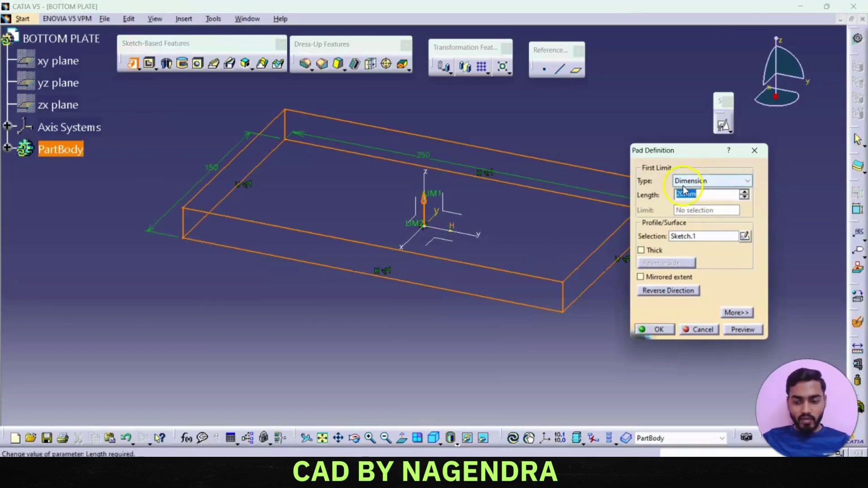
{"action": "key", "text": "Return"}
{"action": "mouse_move", "coordinate": [690, 297]}
{"action": "middle_mouse_down"}
{"action": "mouse_move", "coordinate": [617, 291]}
{"action": "mouse_move", "coordinate": [617, 306]}
{"action": "middle_mouse_up"}
{"action": "key", "text": "alt+Tab"}
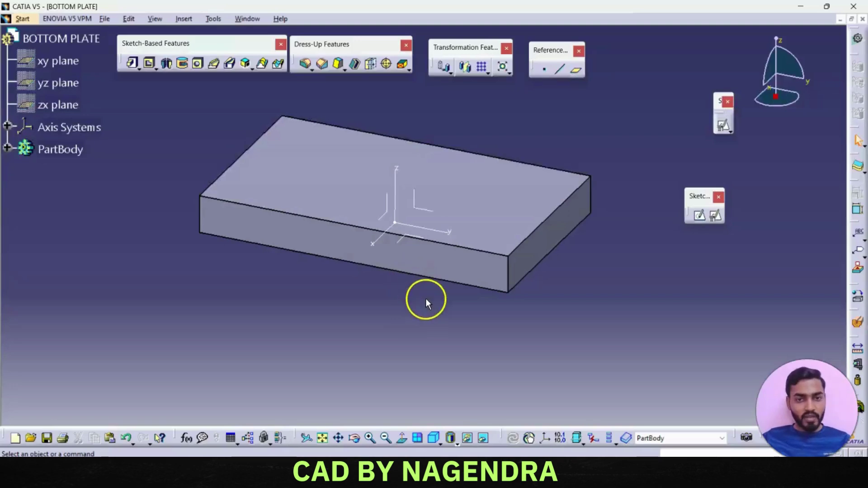
- Define a 50 mm Up To Next hole on the plate's top face
{"action": "left_click", "coordinate": [198, 65]}
{"action": "left_click", "coordinate": [350, 202]}
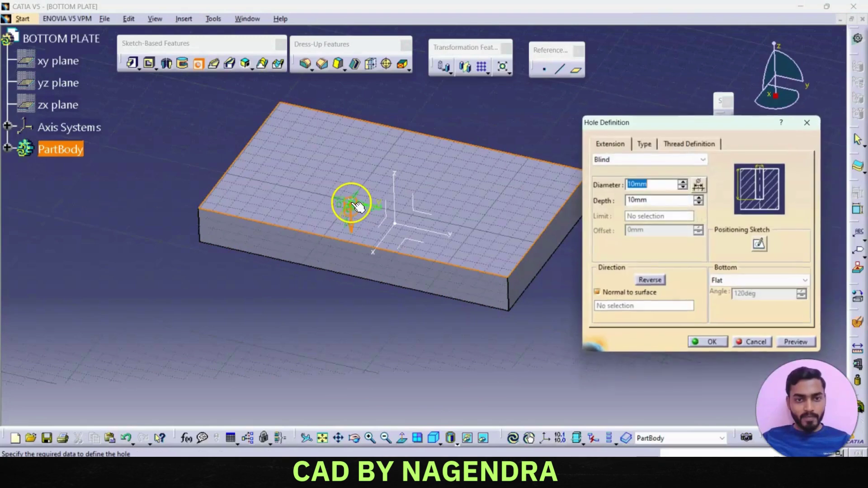
{"action": "left_click", "coordinate": [638, 182]}
{"action": "type", "text": "50"}
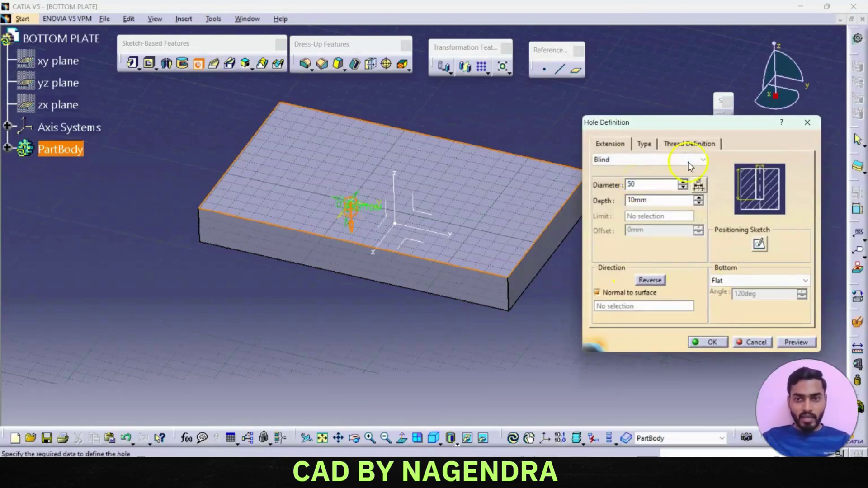
{"action": "left_click", "coordinate": [696, 159]}
{"action": "left_click", "coordinate": [636, 179]}
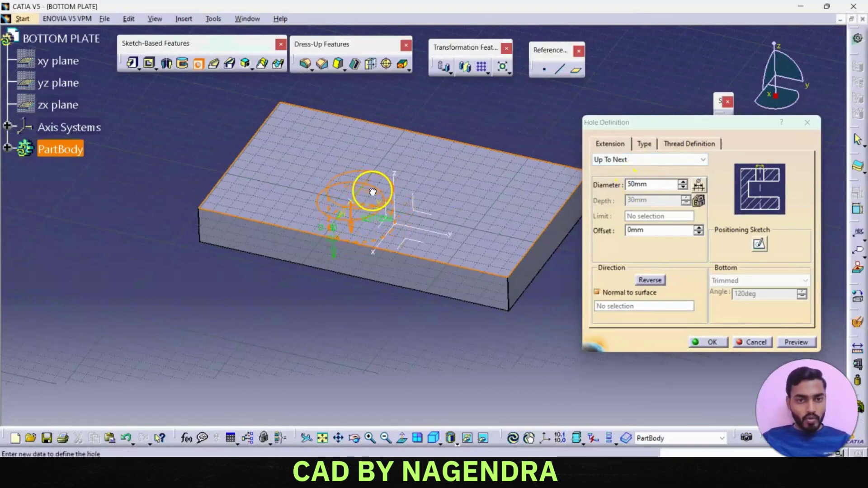
- Position the hole centre with a coincidence constraint and 50 mm from the right edge
{"action": "left_click", "coordinate": [760, 245]}
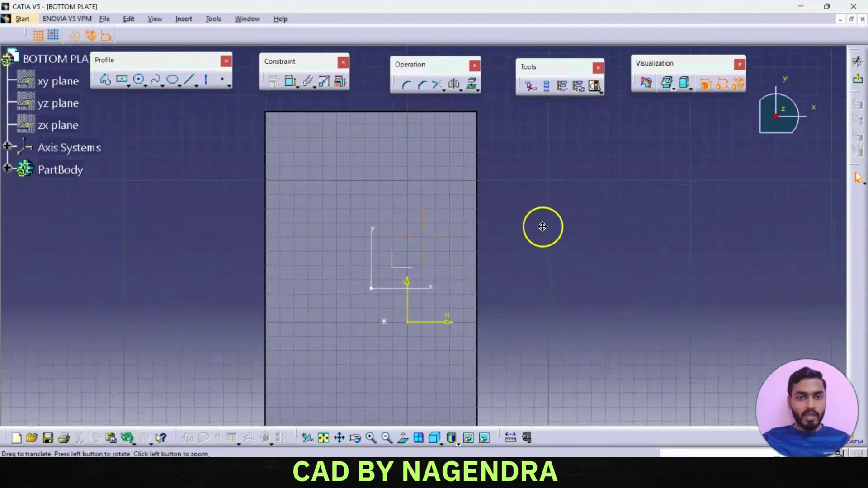
{"action": "left_click", "coordinate": [291, 80]}
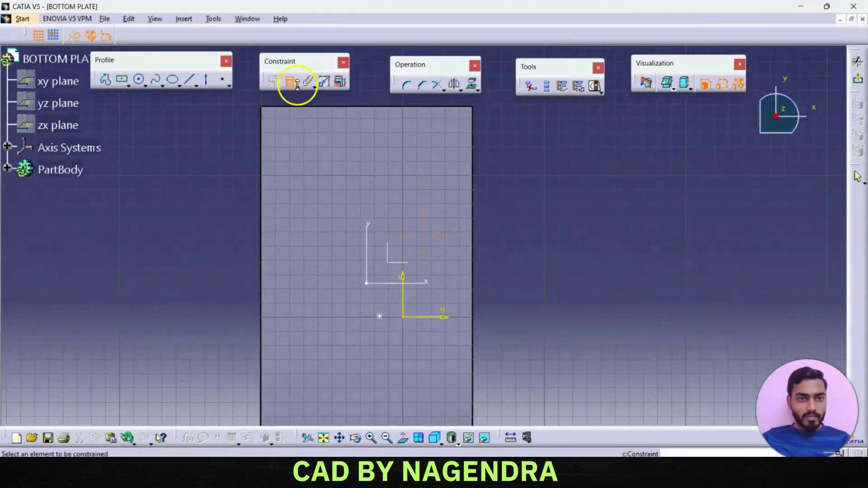
{"action": "left_click", "coordinate": [380, 317]}
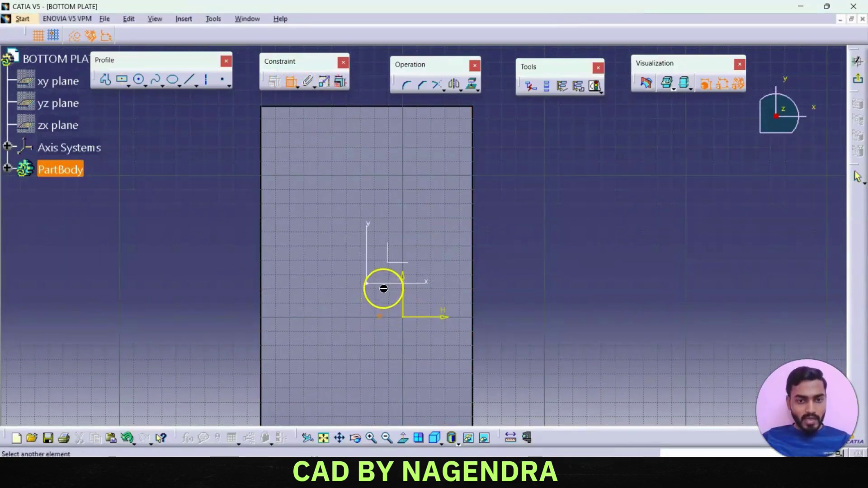
{"action": "left_click", "coordinate": [395, 285]}
{"action": "right_click", "coordinate": [479, 244]}
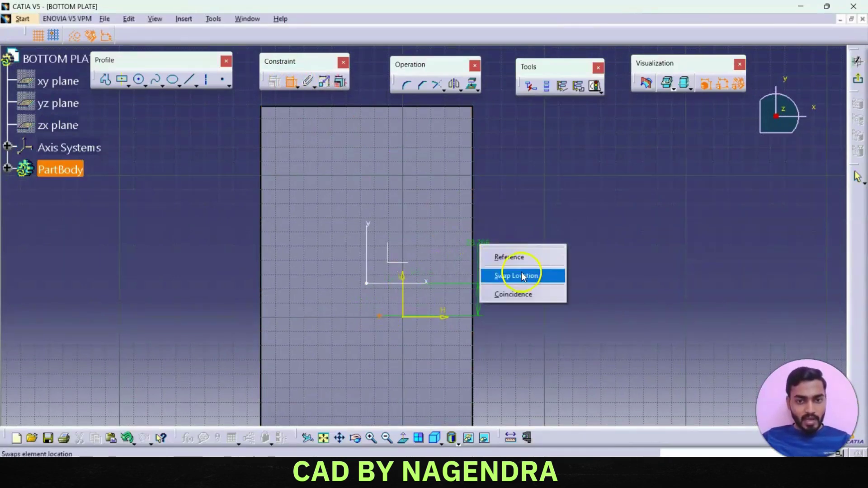
{"action": "left_click", "coordinate": [519, 295]}
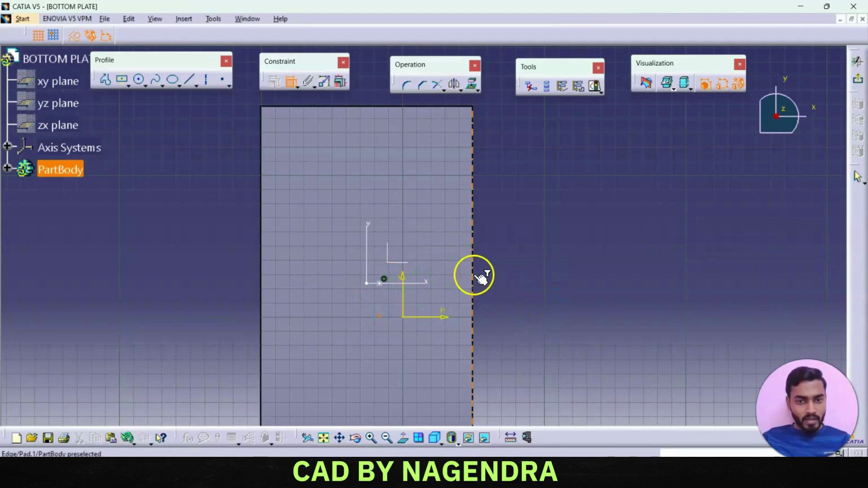
{"action": "left_click", "coordinate": [473, 277]}
{"action": "left_click", "coordinate": [382, 285]}
{"action": "left_click", "coordinate": [507, 310]}
{"action": "double_click", "coordinate": [511, 308]}
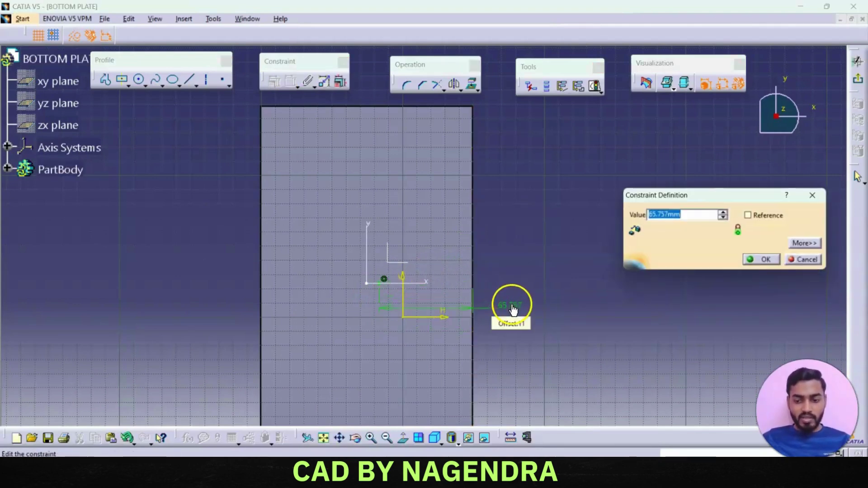
{"action": "key", "text": "Return"}
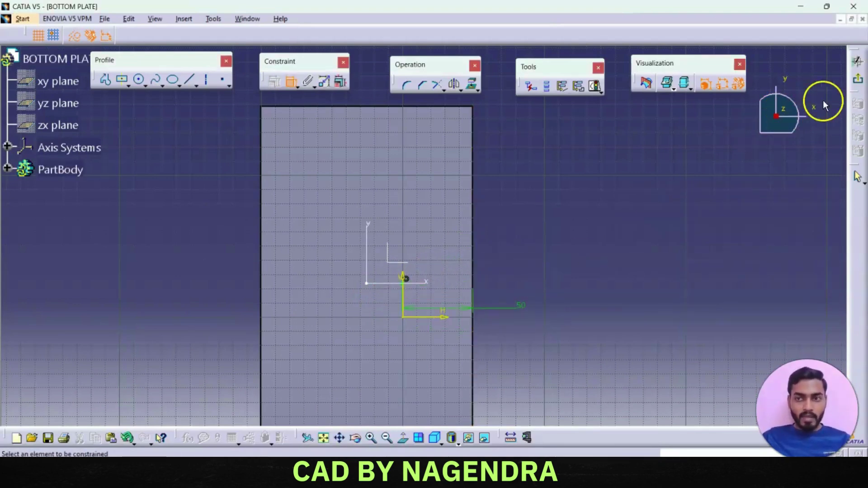
- Create the 50 mm hole and rotate the plate to inspect it
{"action": "left_click", "coordinate": [861, 83]}
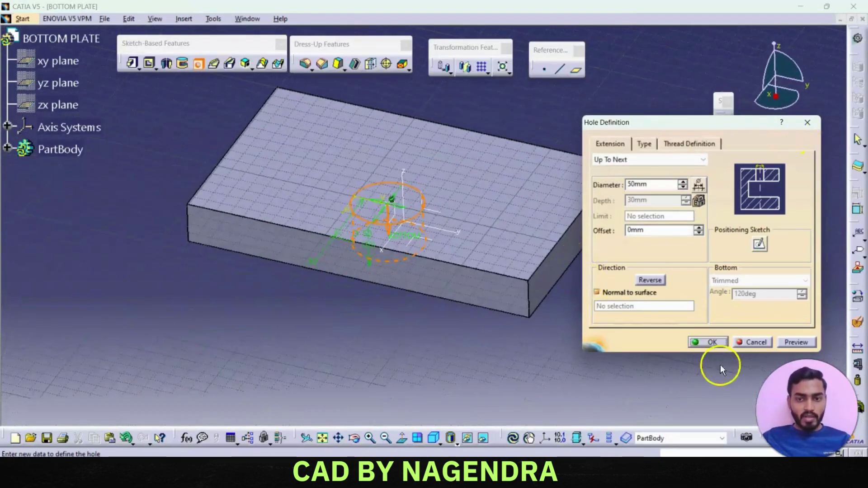
{"action": "left_click", "coordinate": [710, 343]}
{"action": "mouse_move", "coordinate": [461, 197]}
{"action": "middle_mouse_down"}
{"action": "mouse_move", "coordinate": [435, 285]}
{"action": "mouse_move", "coordinate": [481, 236]}
{"action": "middle_mouse_up"}
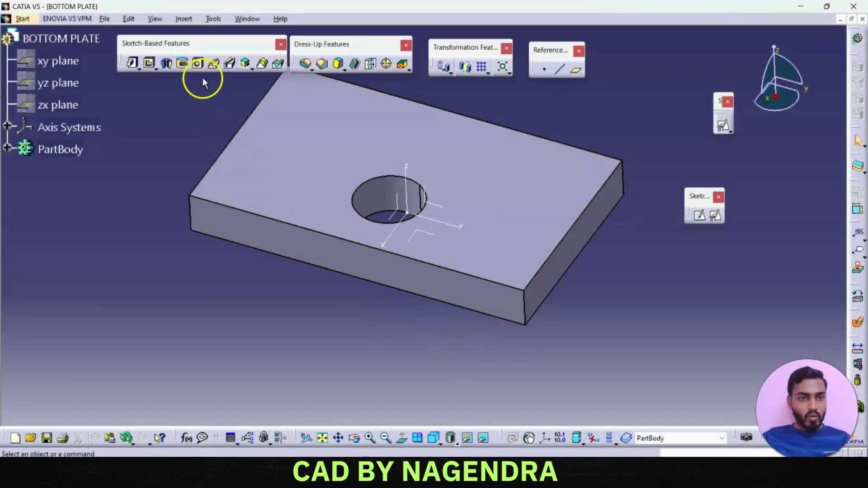
{"action": "left_click", "coordinate": [198, 65]}
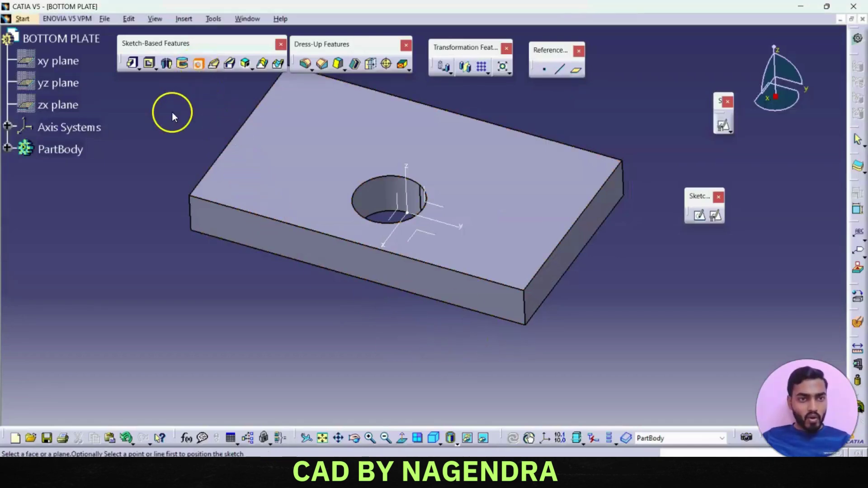
- Place a 25 mm hole on the plate's top face
{"action": "left_click", "coordinate": [233, 184]}
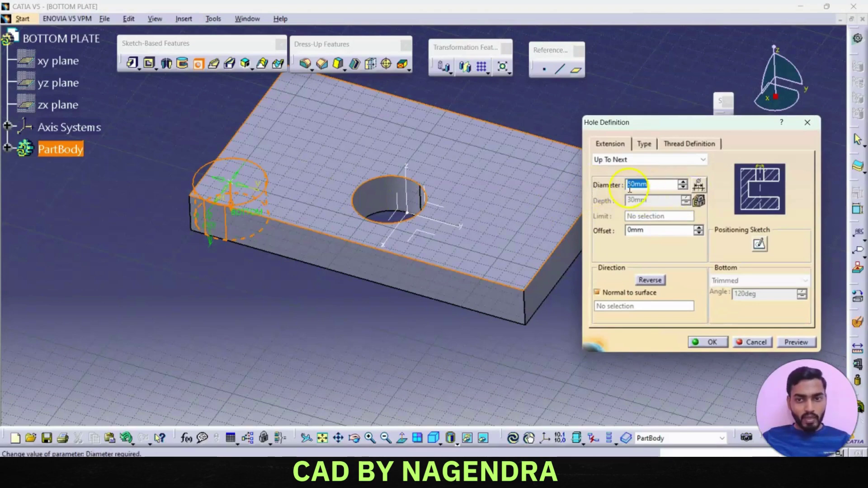
{"action": "key", "text": "Return"}
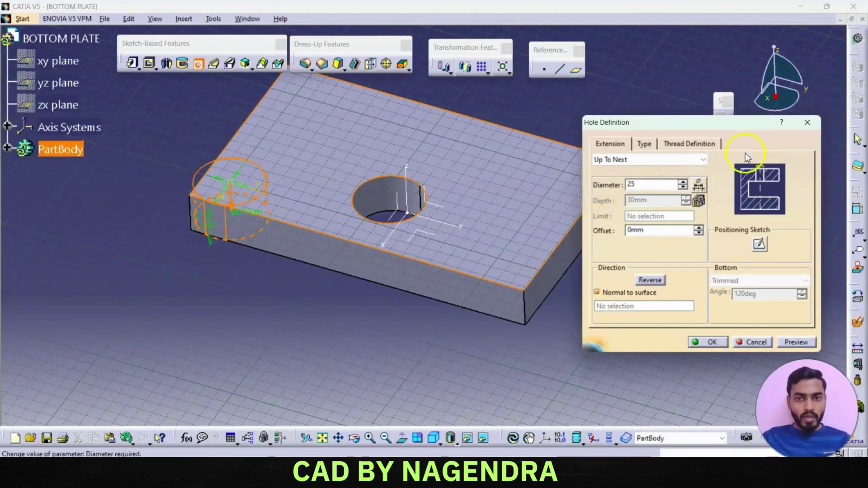
{"action": "left_click", "coordinate": [759, 245]}
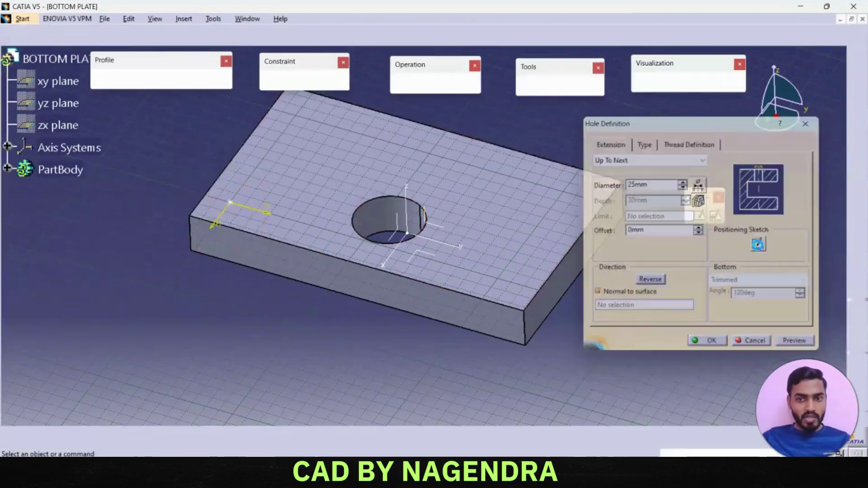
- Dimension the hole centre 30 mm from the plate's right and bottom edges
{"action": "left_click", "coordinate": [292, 82]}
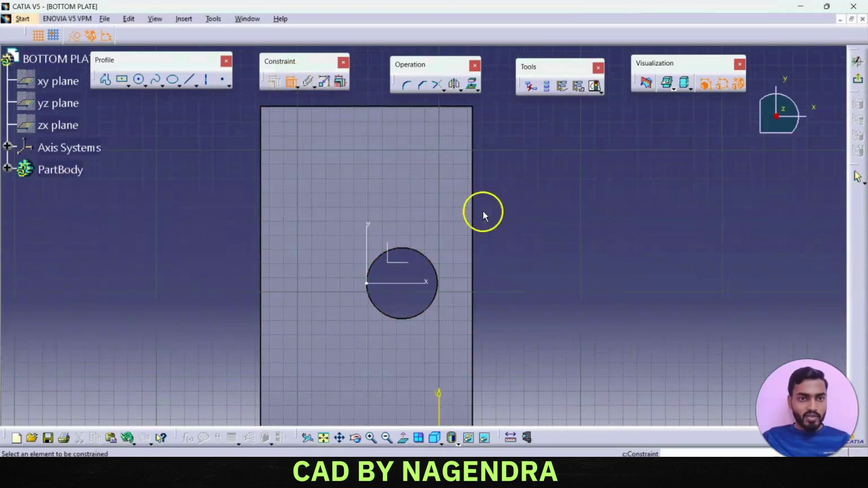
{"action": "left_click", "coordinate": [443, 317]}
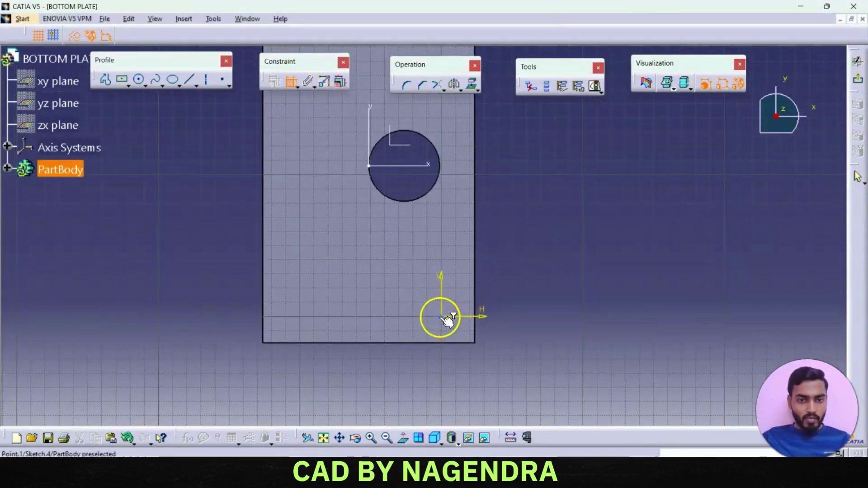
{"action": "left_click", "coordinate": [481, 300]}
{"action": "left_click", "coordinate": [506, 367]}
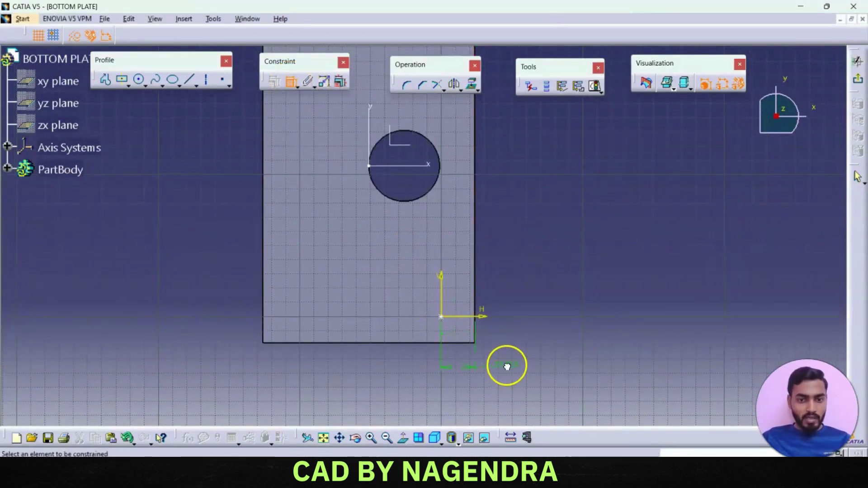
{"action": "double_click", "coordinate": [507, 365]}
{"action": "type", "text": "3"}
{"action": "key", "text": "Return"}
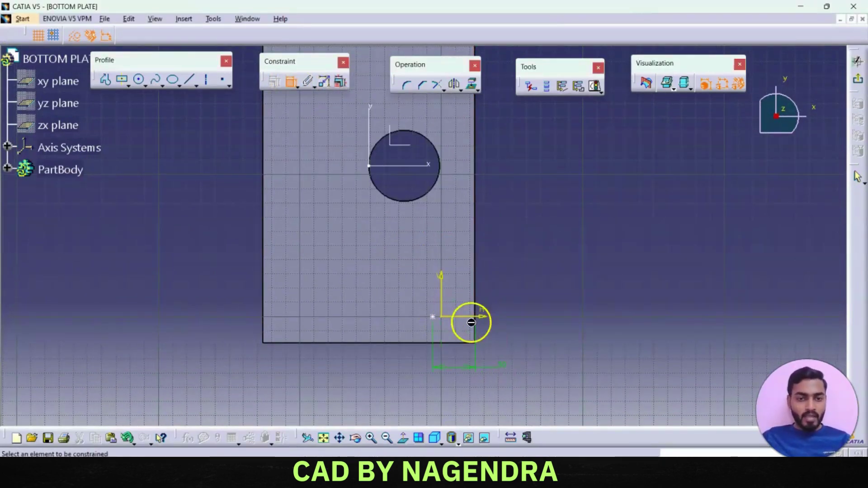
{"action": "left_click", "coordinate": [441, 318]}
{"action": "left_click", "coordinate": [453, 343]}
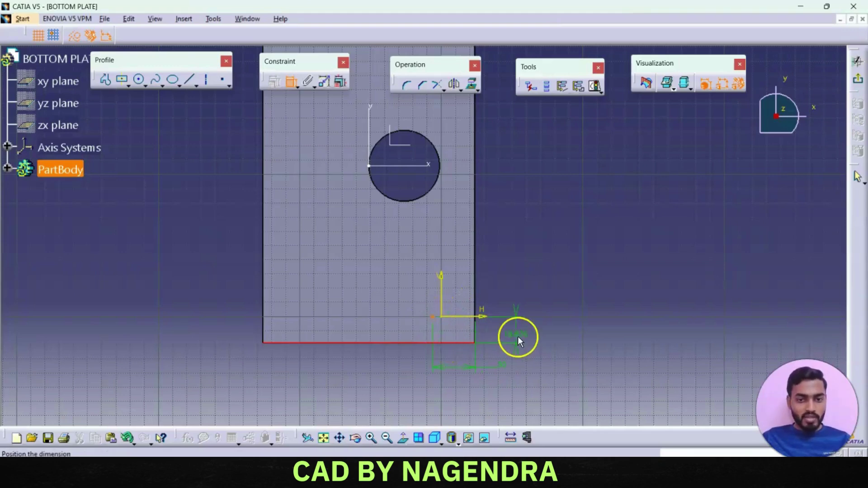
{"action": "double_click", "coordinate": [518, 337]}
{"action": "type", "text": "30mm"}
{"action": "key", "text": "Return"}
- Create the 25 mm corner hole and check it against the reference drawing
{"action": "left_click", "coordinate": [858, 79]}
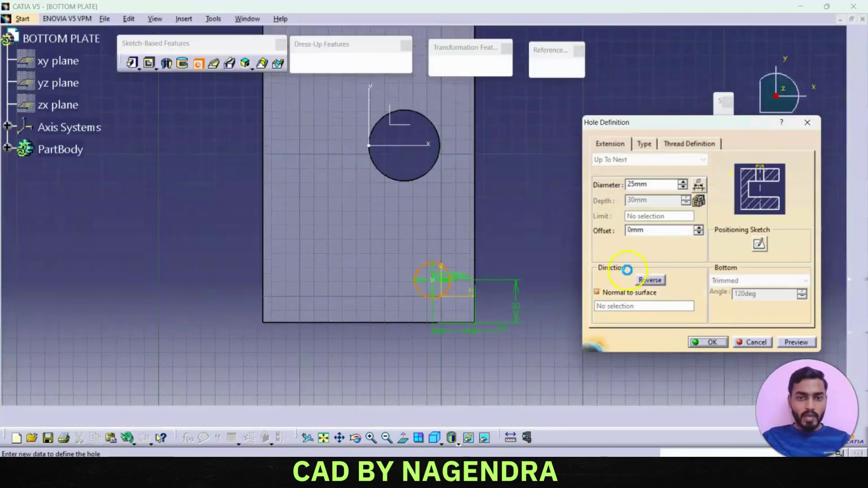
{"action": "left_click", "coordinate": [713, 343]}
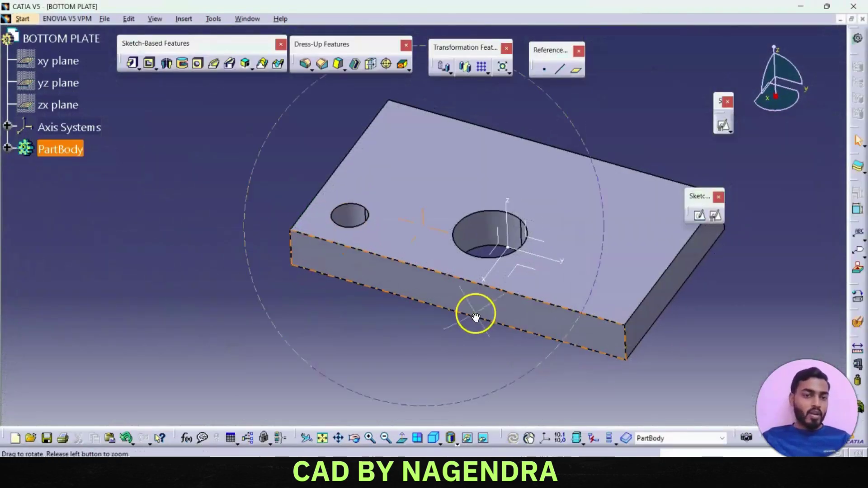
{"action": "left_click", "coordinate": [363, 215]}
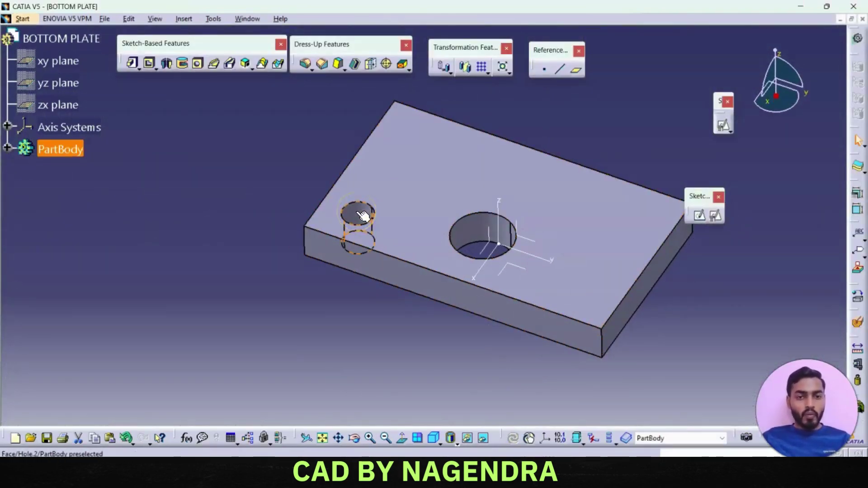
{"action": "key", "text": "alt+Tab"}
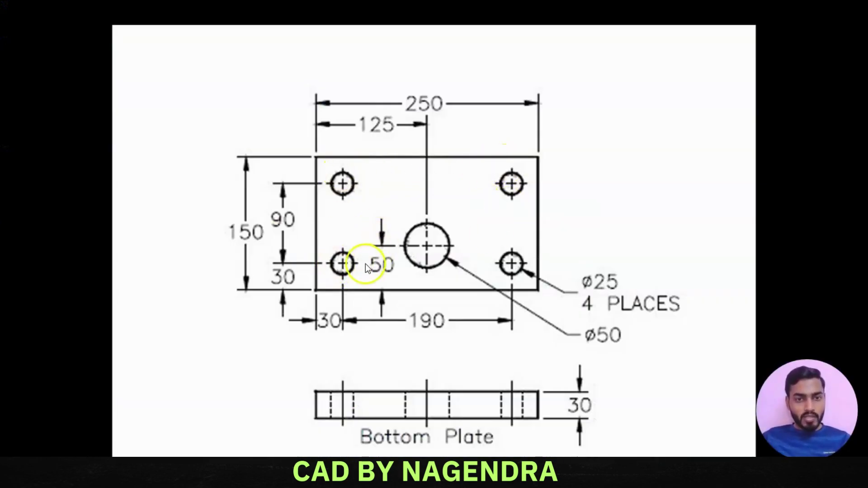
{"action": "key", "text": "alt+Tab"}
{"action": "middle_click_drag", "start_coordinate": [529, 246], "coordinate": [503, 181]}
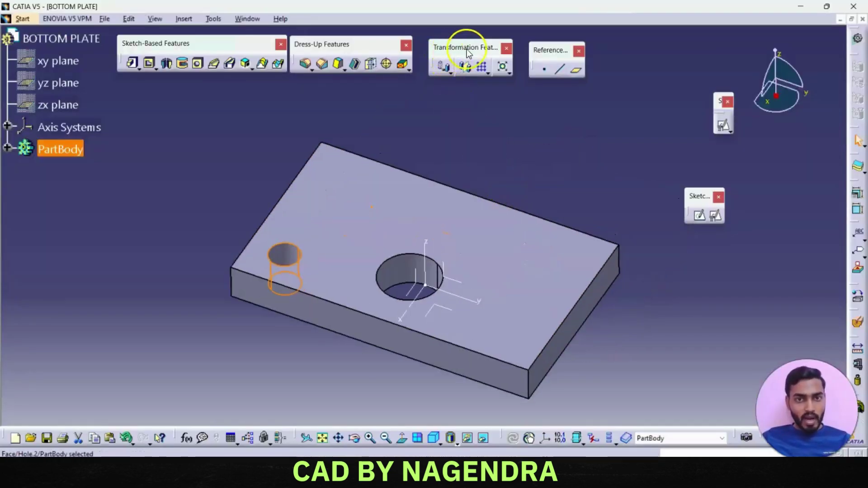
- Pattern the small hole along the plate's left edge: 2 instances at 90 mm spacing
{"action": "left_click", "coordinate": [482, 66]}
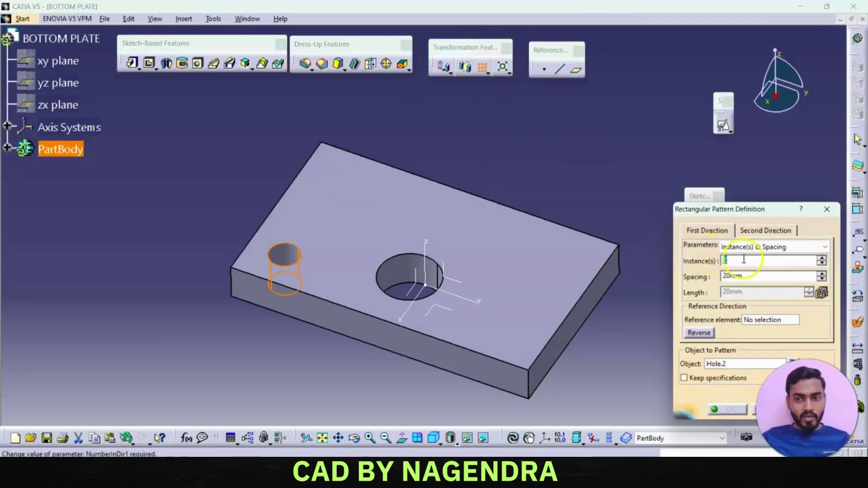
{"action": "left_click", "coordinate": [750, 322]}
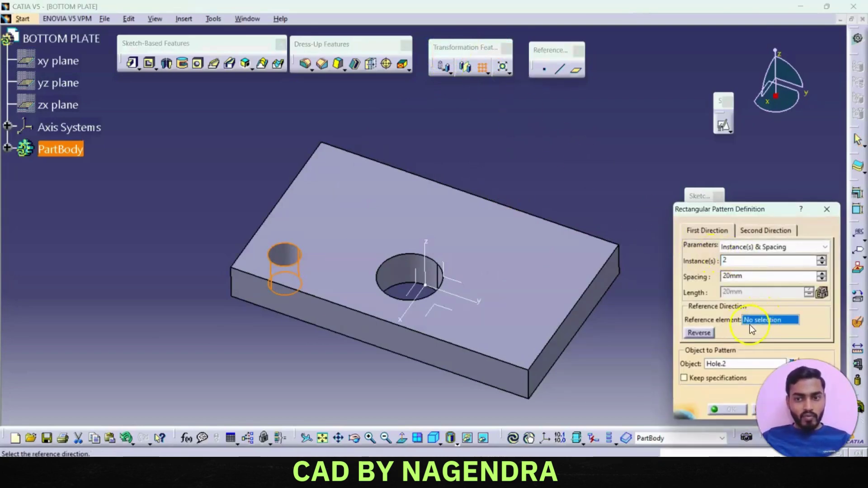
{"action": "left_click", "coordinate": [283, 195]}
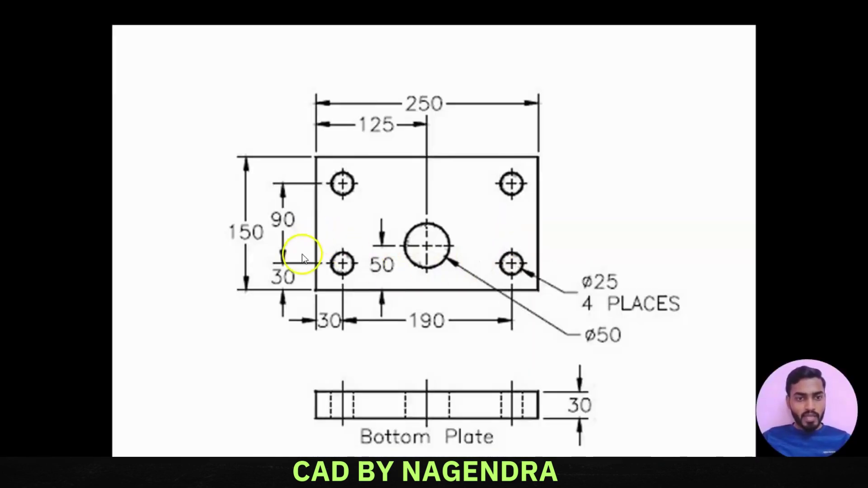
{"action": "key", "text": "alt+Tab"}
{"action": "left_click", "coordinate": [746, 276]}
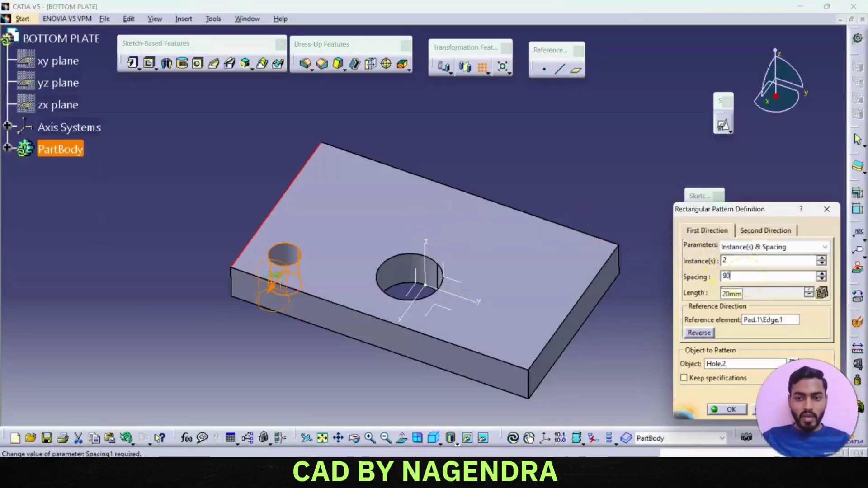
{"action": "left_click", "coordinate": [699, 334]}
{"action": "left_click", "coordinate": [698, 334]}
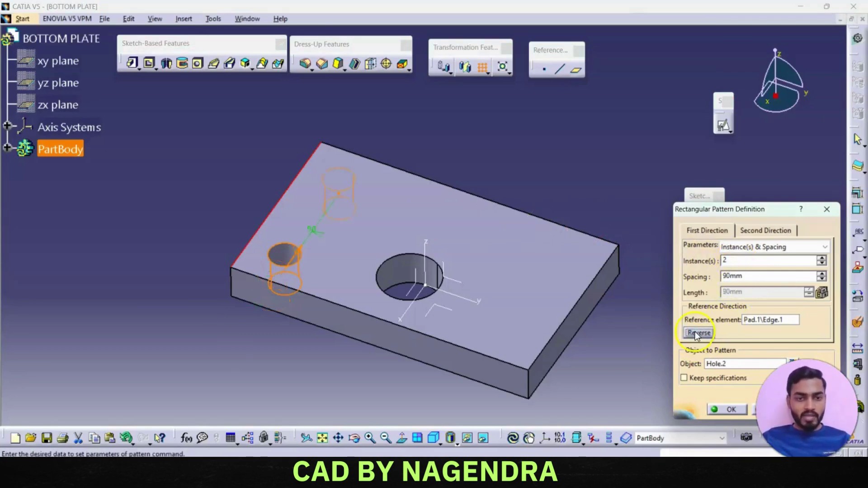
- Add a second pattern direction of 2 instances at 190 mm, creating four corner holes
{"action": "left_click", "coordinate": [754, 232]}
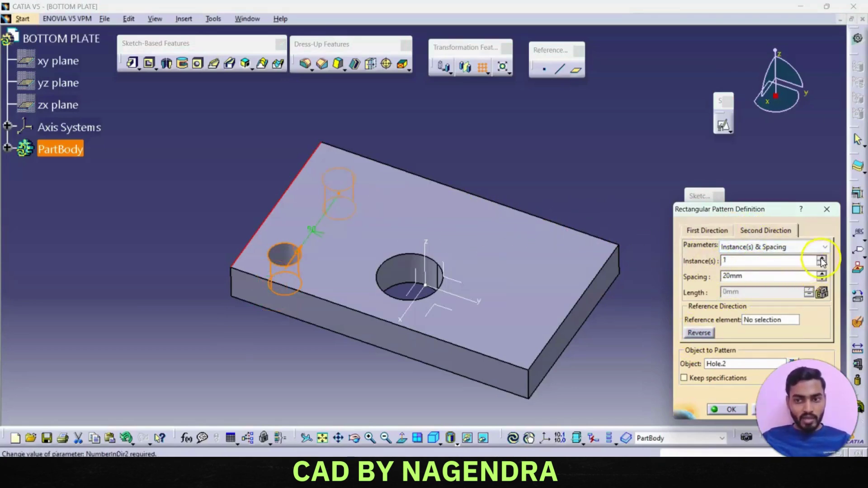
{"action": "key", "text": "alt+Tab"}
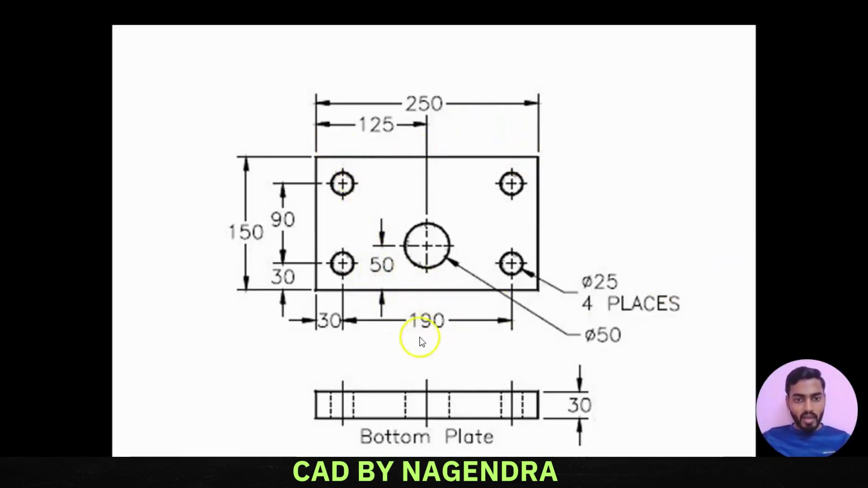
{"action": "key", "text": "alt+Tab"}
{"action": "double_click", "coordinate": [754, 273]}
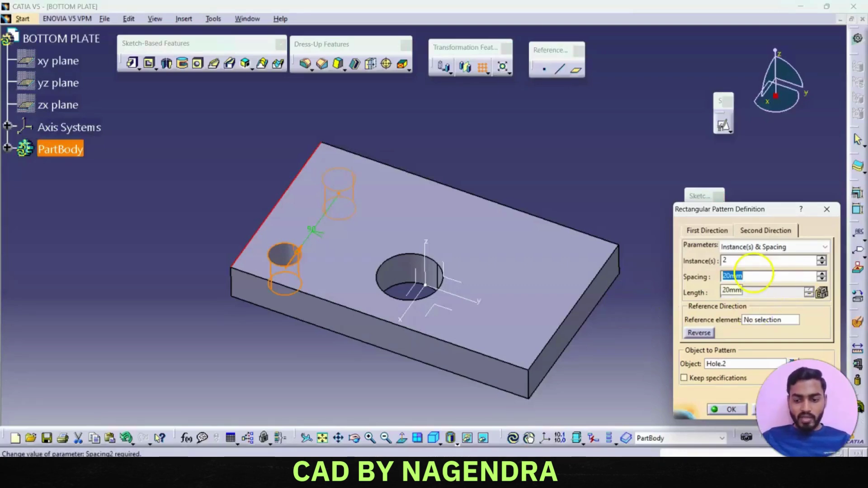
{"action": "type", "text": "190"}
{"action": "left_click", "coordinate": [771, 324]}
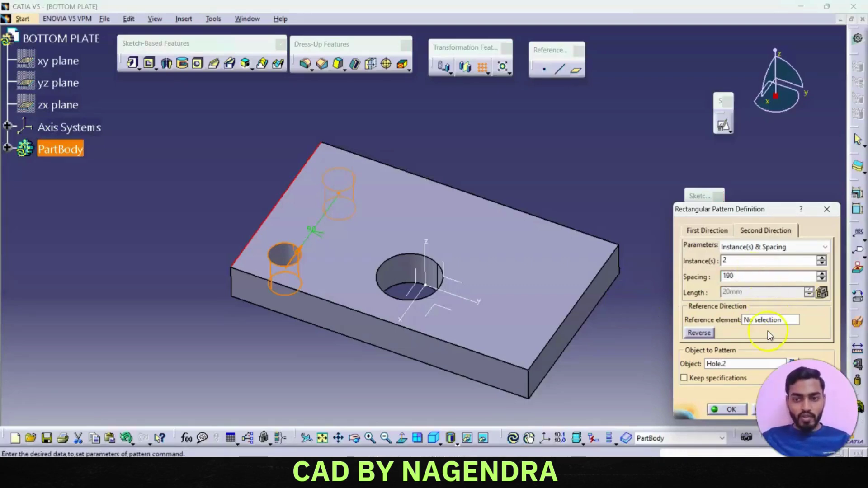
{"action": "left_click", "coordinate": [766, 321]}
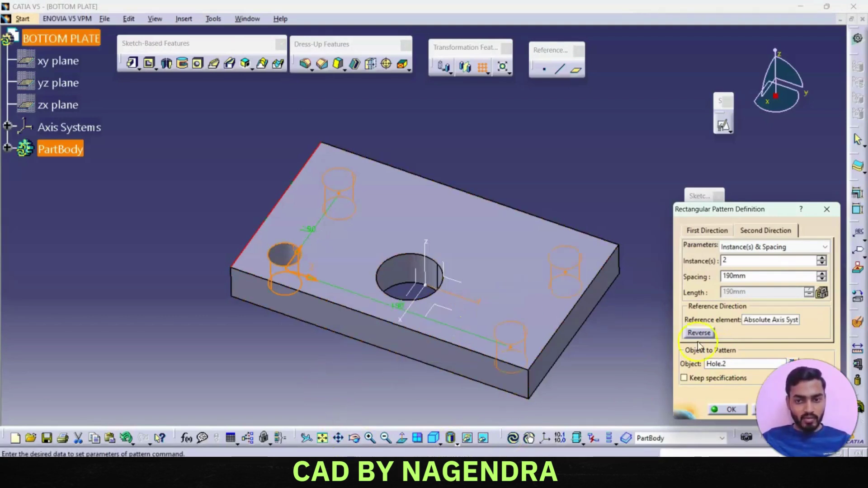
{"action": "left_click", "coordinate": [721, 409]}
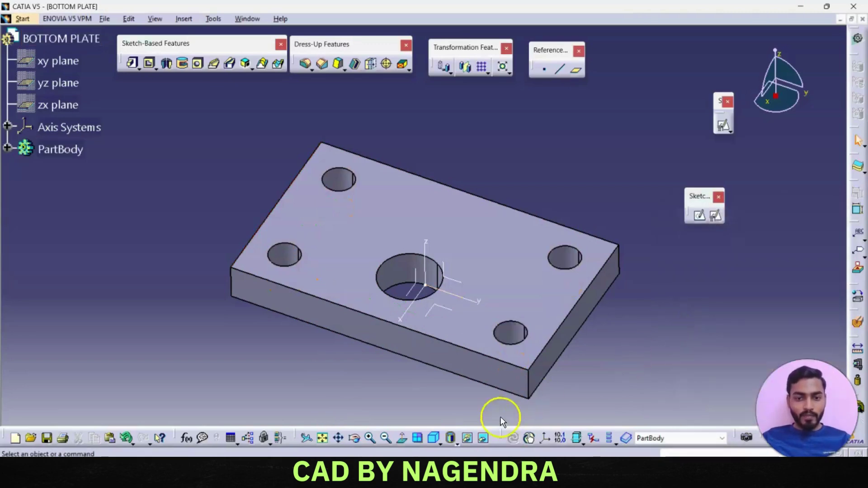
- Set the PartBody fill colour to orange in its Graphic properties, then save the part
{"action": "left_click", "coordinate": [435, 439]}
{"action": "middle_click_drag", "start_coordinate": [551, 225], "coordinate": [565, 210]}
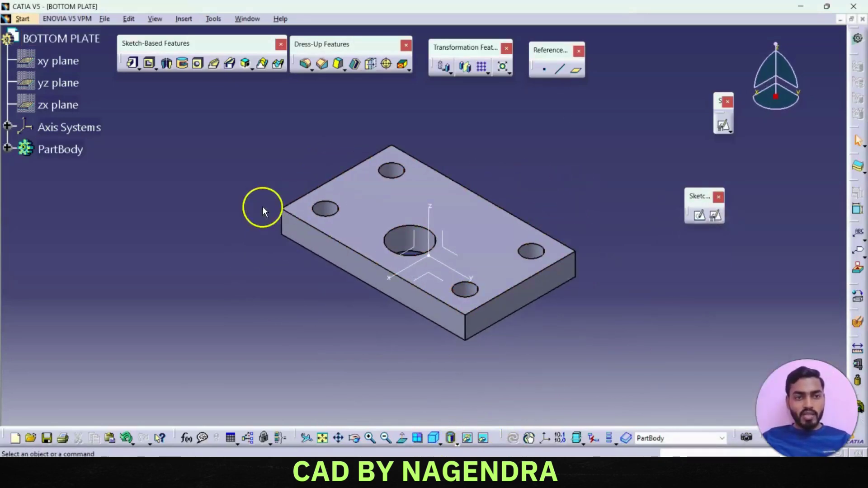
{"action": "right_click", "coordinate": [62, 149]}
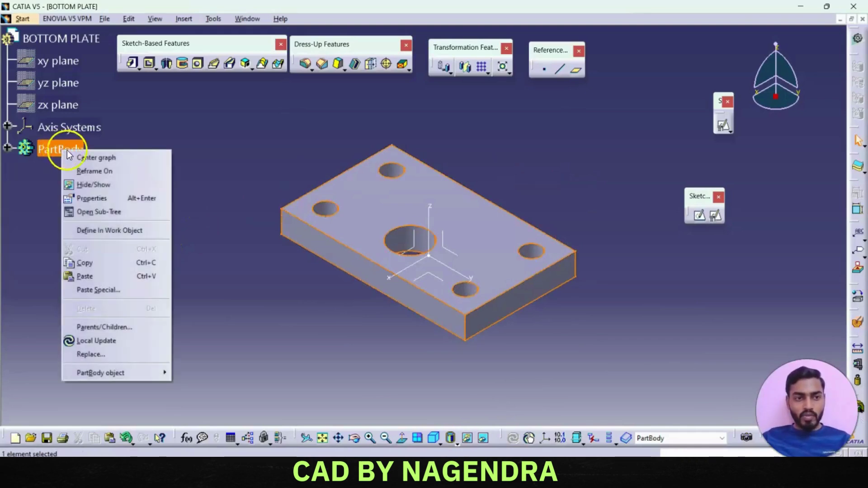
{"action": "left_click", "coordinate": [116, 200]}
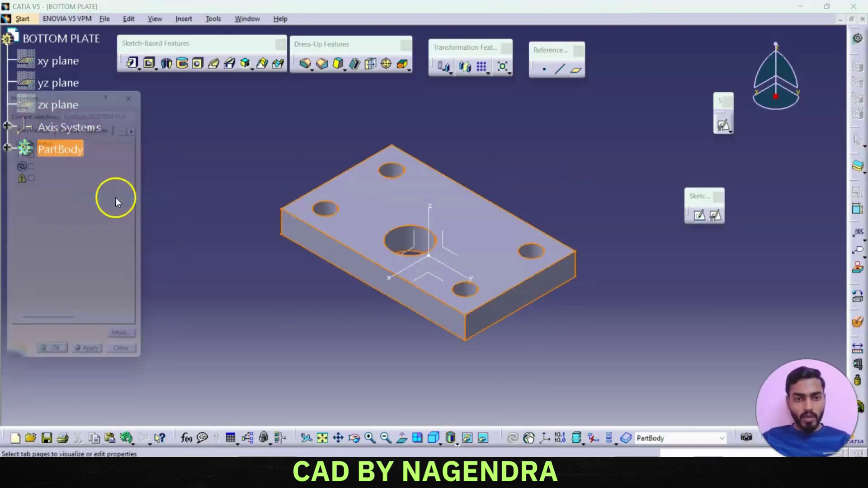
{"action": "left_click", "coordinate": [145, 126]}
{"action": "left_click", "coordinate": [94, 124]}
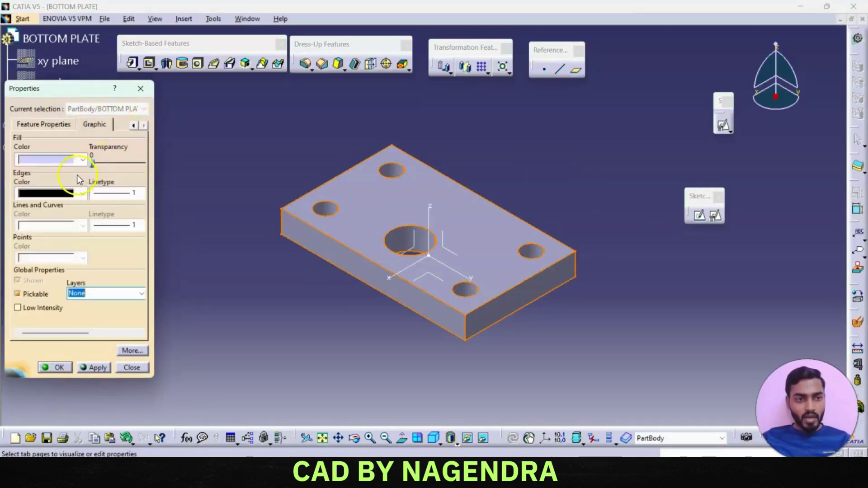
{"action": "left_click", "coordinate": [83, 160]}
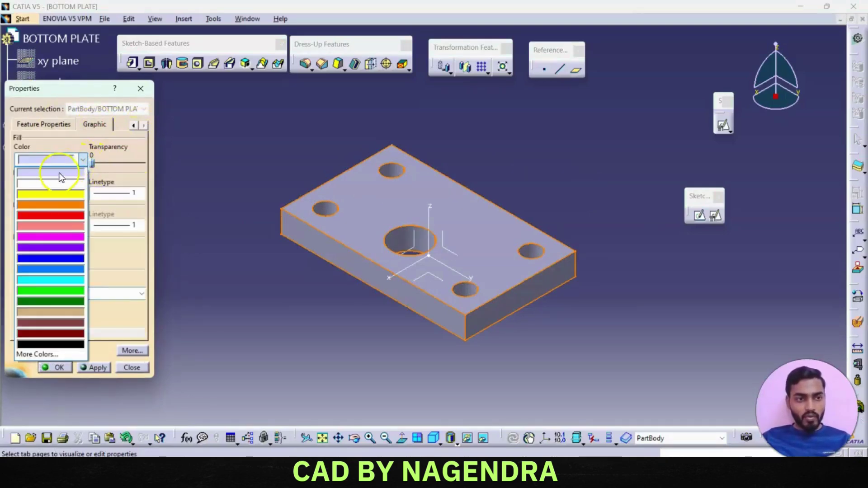
{"action": "left_click", "coordinate": [64, 209]}
{"action": "left_click", "coordinate": [60, 368]}
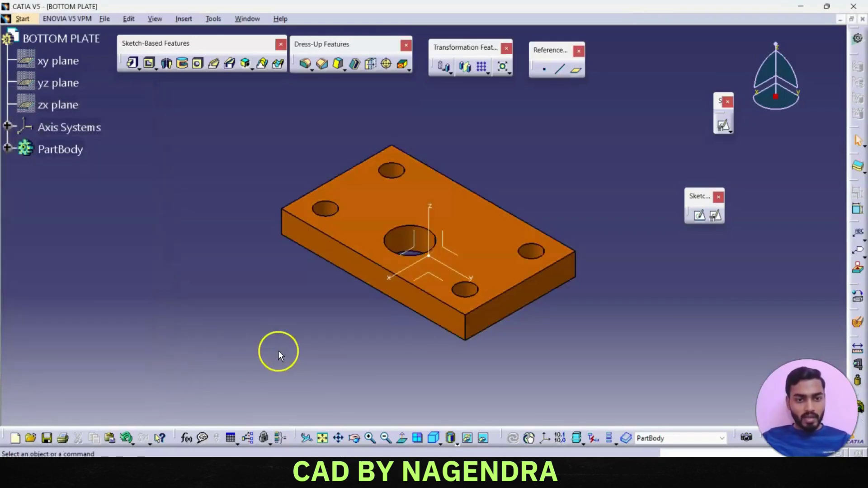
{"action": "left_click", "coordinate": [48, 439]}
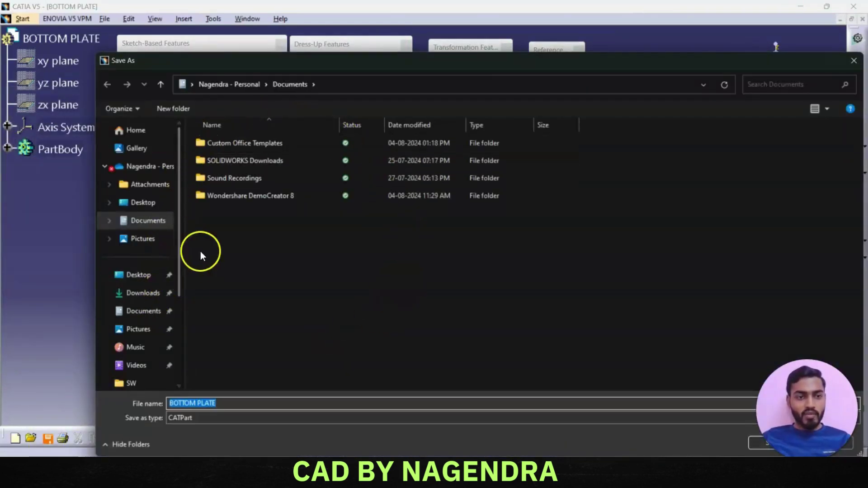
- Browse to D:\MODELS\Catia\ASSEMBLY DESIGN in the Save As dialog
{"action": "left_click_drag", "start_coordinate": [180, 227], "coordinate": [183, 321]}
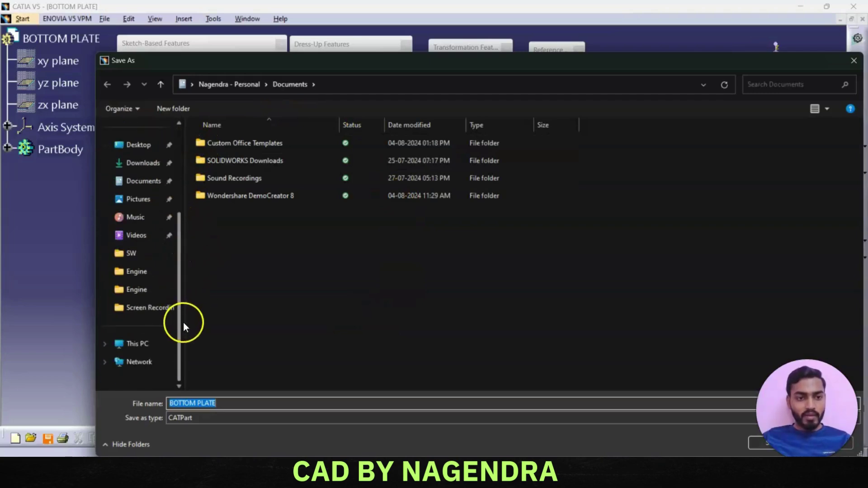
{"action": "left_click", "coordinate": [138, 344]}
{"action": "double_click", "coordinate": [411, 151]}
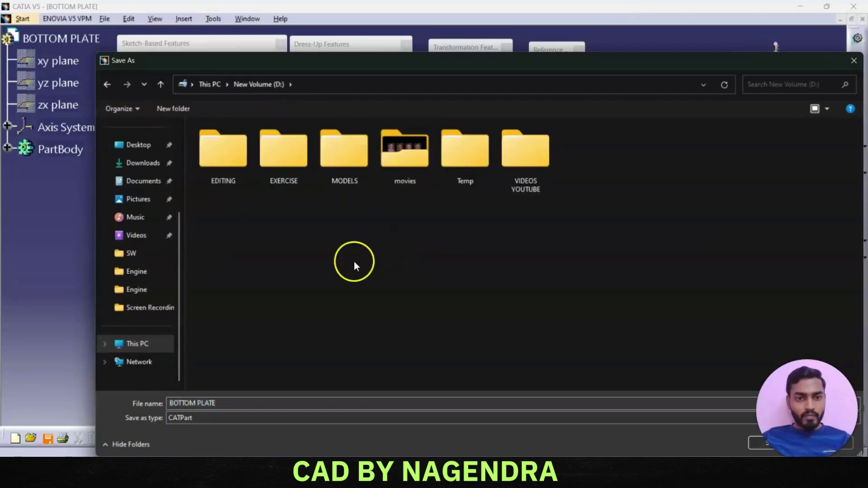
{"action": "double_click", "coordinate": [342, 168]}
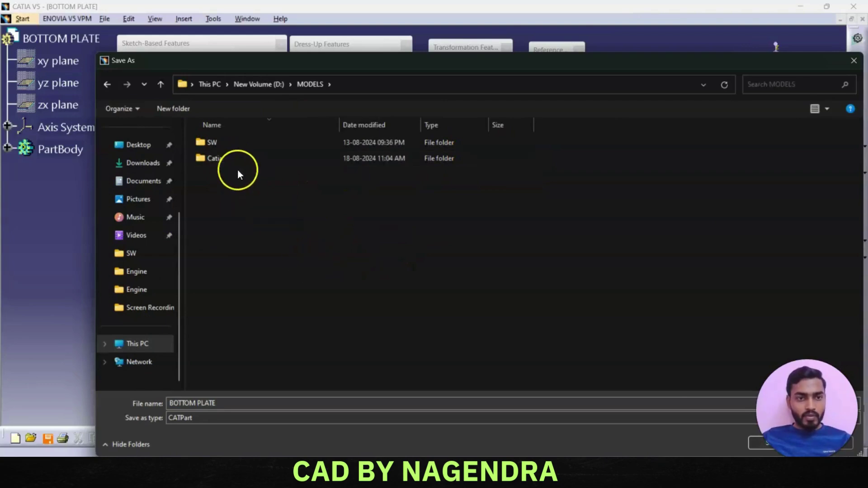
{"action": "double_click", "coordinate": [215, 157]}
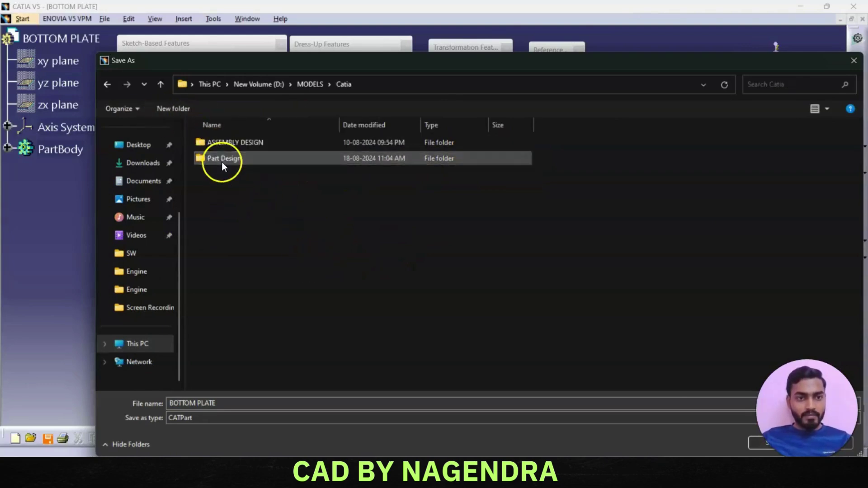
{"action": "double_click", "coordinate": [262, 142]}
- Create a new PTA folder and save BOTTOM PLATE inside it
{"action": "left_click", "coordinate": [177, 108]}
{"action": "type", "text": "PTA"}
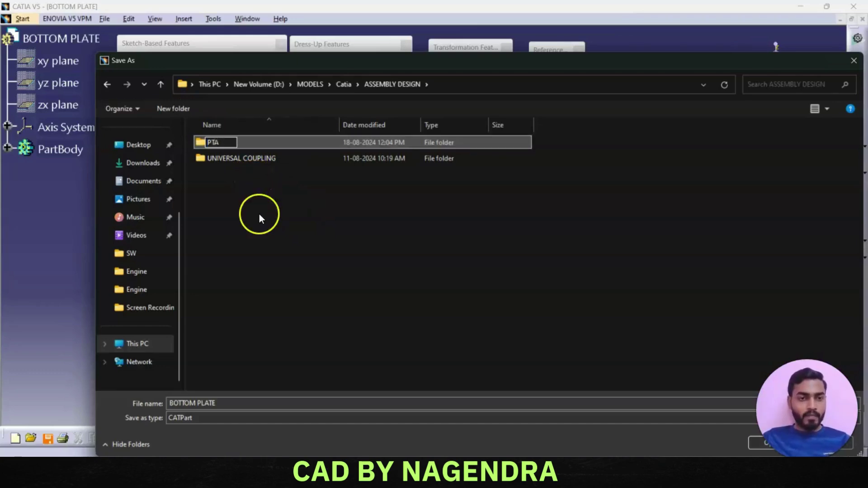
{"action": "key", "text": "Return"}
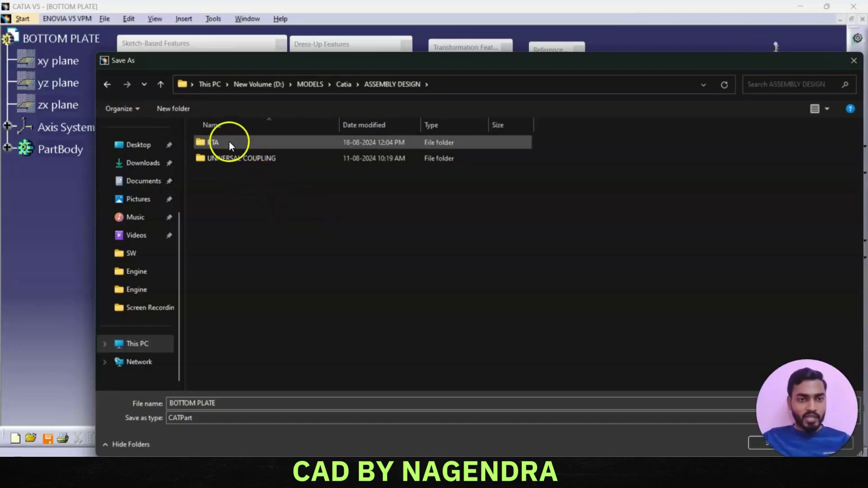
{"action": "double_click", "coordinate": [229, 142]}
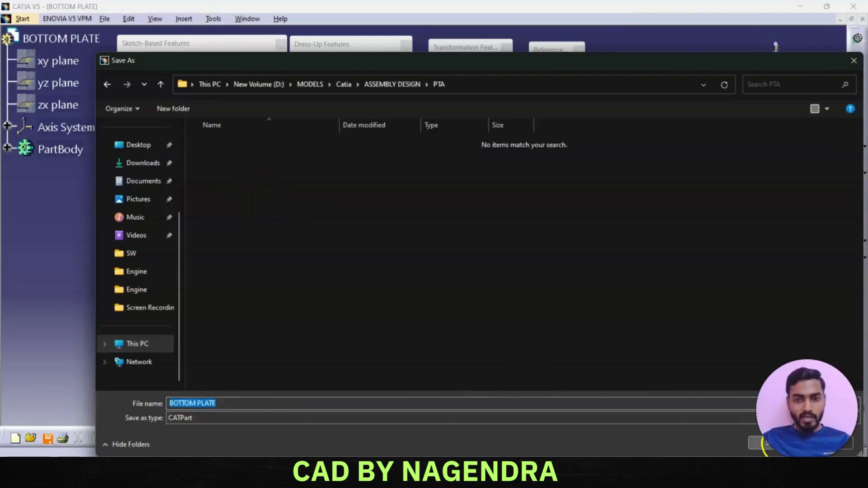
{"action": "left_click", "coordinate": [767, 443]}
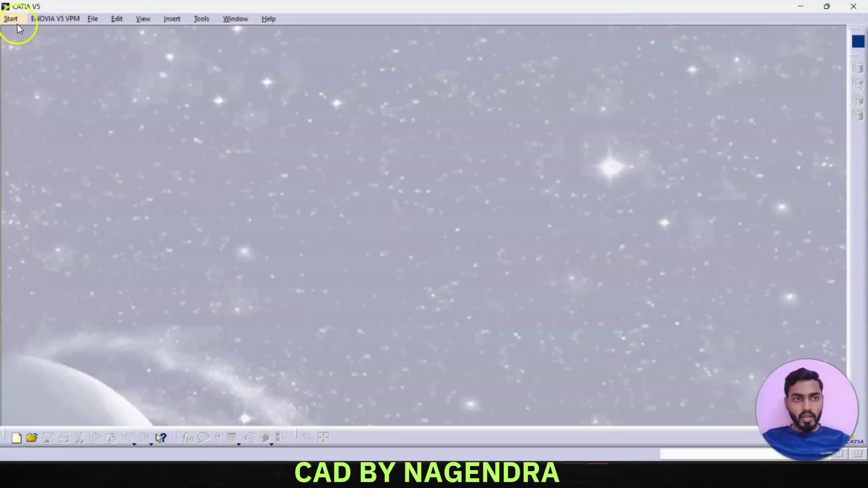
- Create a new Part Design part named TOP PLATE and bring up the Top Plate reference drawing
{"action": "left_click", "coordinate": [16, 21]}
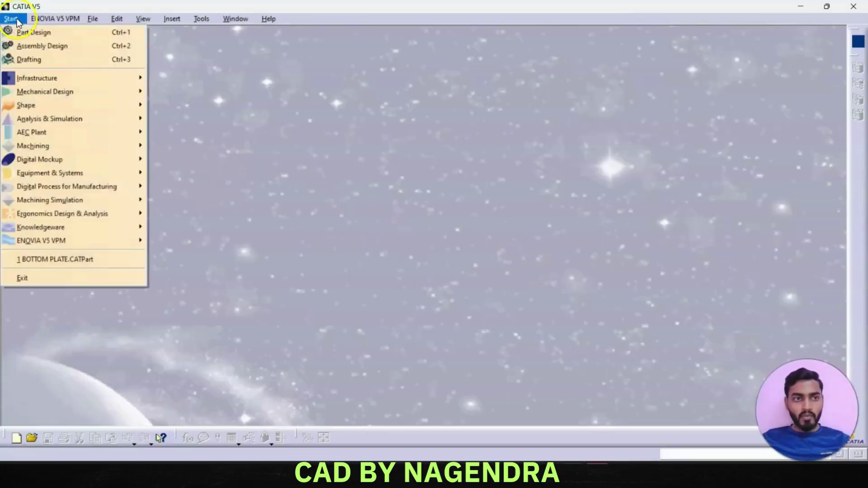
{"action": "left_click", "coordinate": [28, 29]}
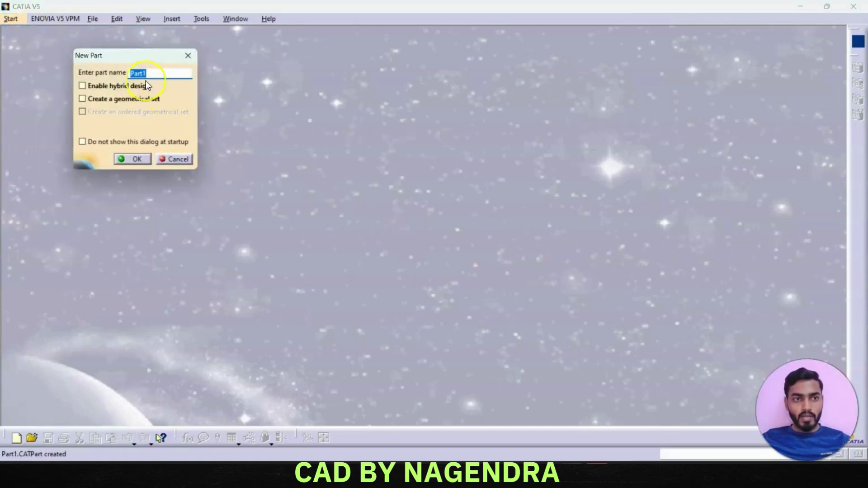
{"action": "type", "text": "TO"}
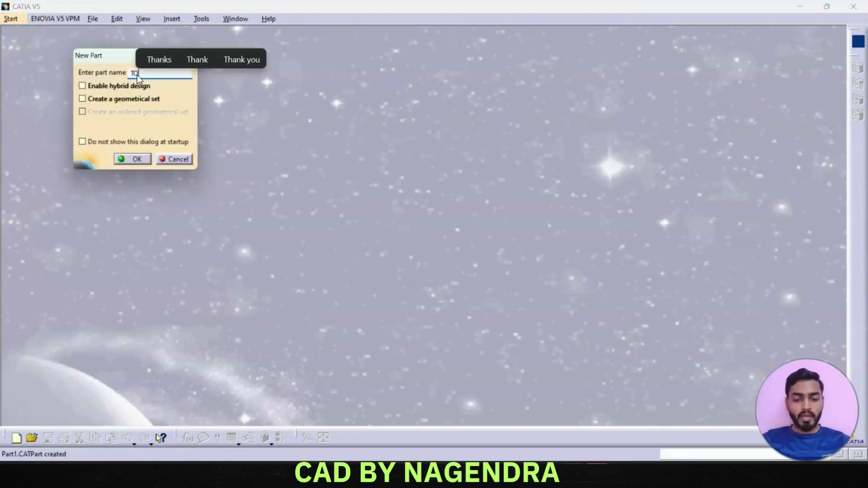
{"action": "type", "text": "P PLATE"}
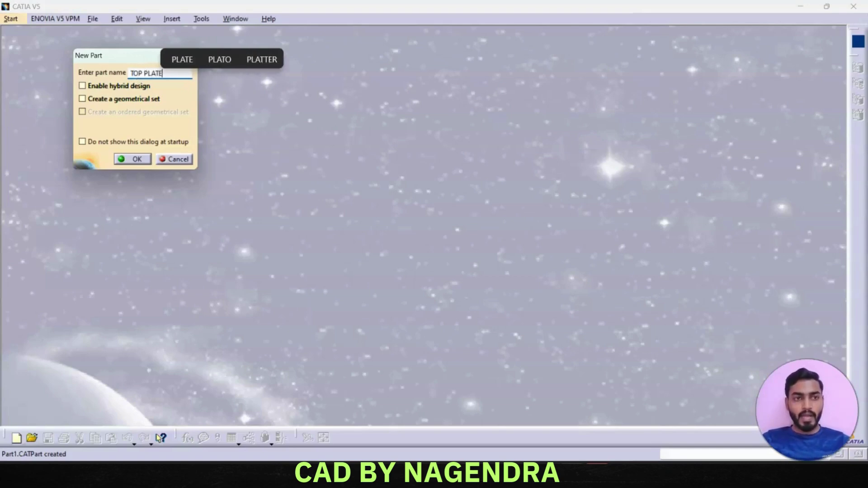
{"action": "left_click", "coordinate": [137, 159]}
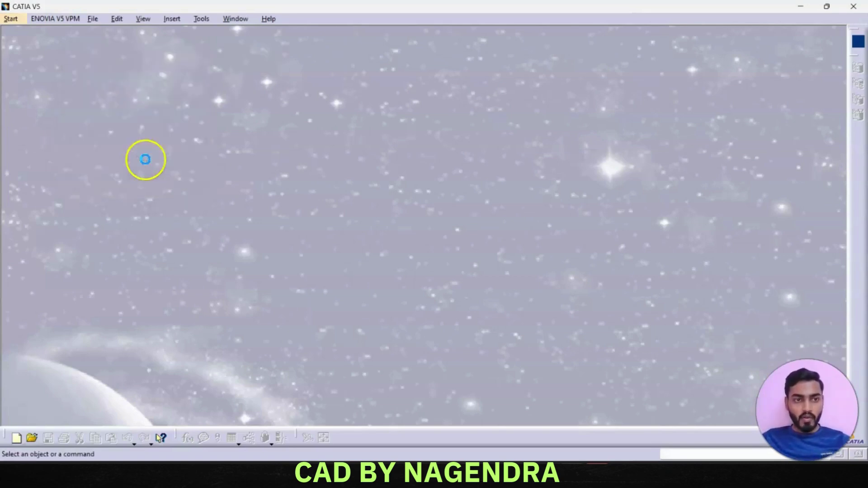
{"action": "key", "text": "alt+Tab"}
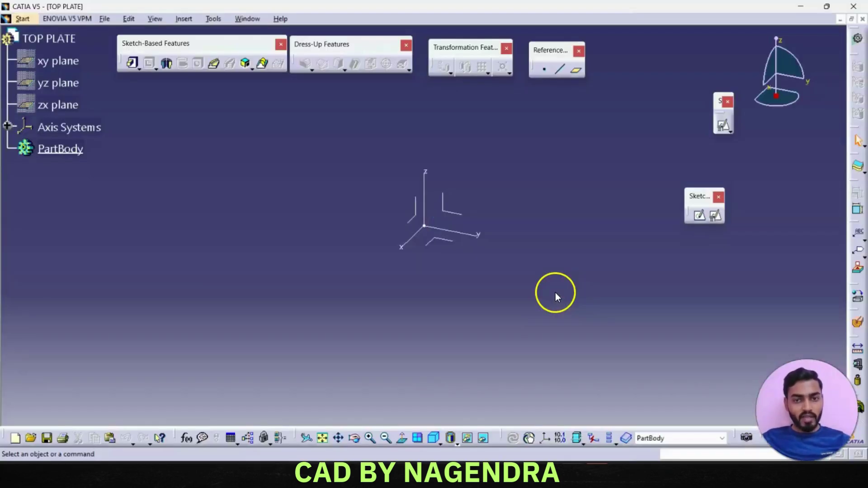
- Start a positioned sketch on the absolute axis with Swap, and draw a centred rectangle at the origin
{"action": "left_click", "coordinate": [715, 218]}
{"action": "mouse_move", "coordinate": [746, 232]}
{"action": "left_mouse_down"}
{"action": "mouse_move", "coordinate": [591, 120]}
{"action": "mouse_move", "coordinate": [579, 102]}
{"action": "left_mouse_up"}
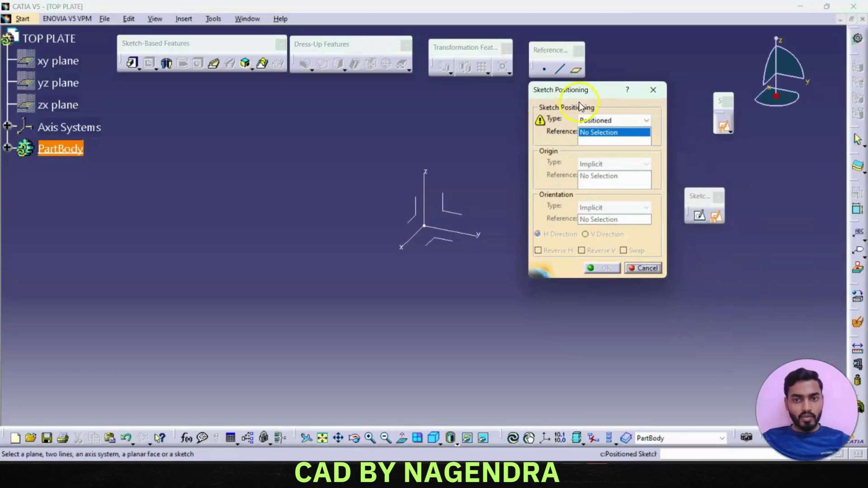
{"action": "left_click", "coordinate": [449, 241]}
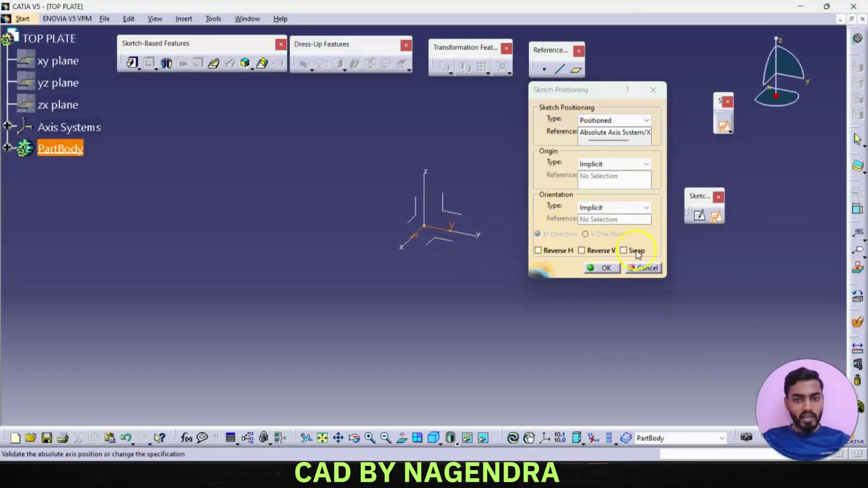
{"action": "left_click", "coordinate": [621, 251]}
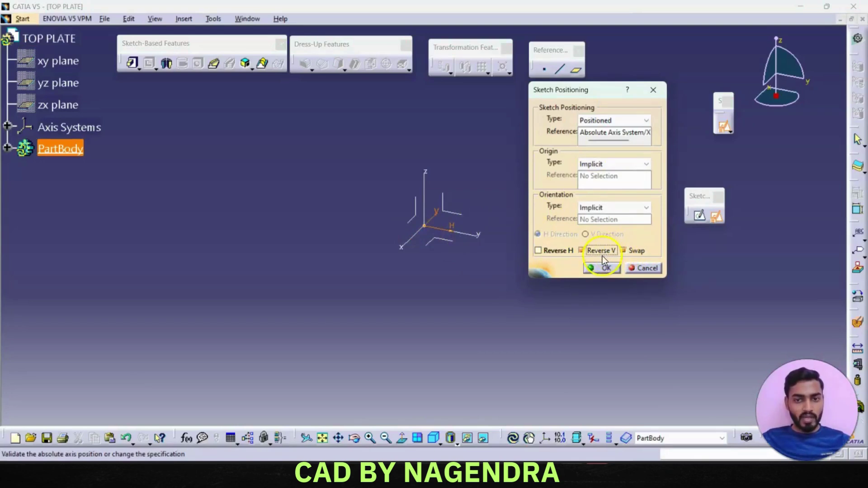
{"action": "left_click", "coordinate": [605, 269]}
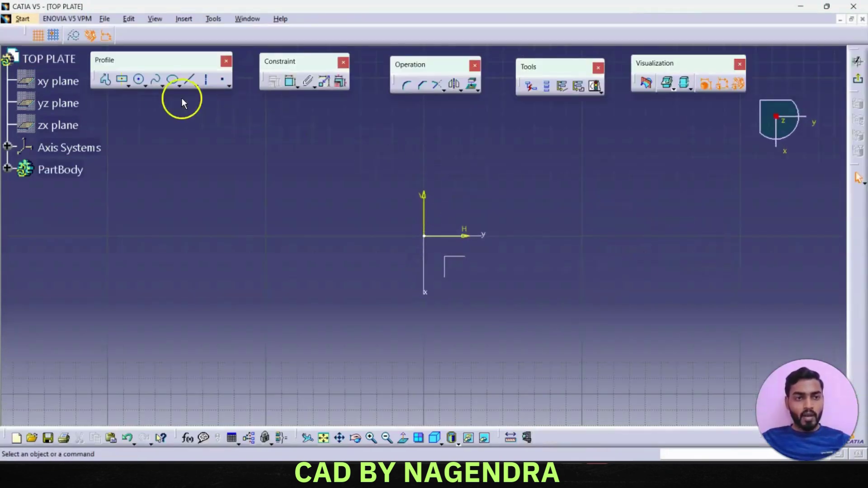
{"action": "left_click", "coordinate": [121, 80]}
{"action": "left_click", "coordinate": [424, 235]}
{"action": "left_click", "coordinate": [514, 280]}
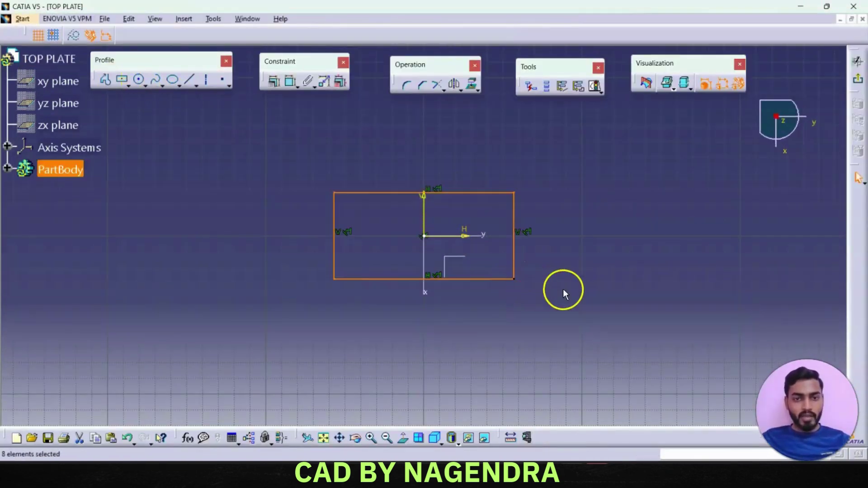
- Constrain the rectangle to 250 mm wide and 150 mm high
{"action": "left_click", "coordinate": [292, 86]}
{"action": "left_click", "coordinate": [368, 193]}
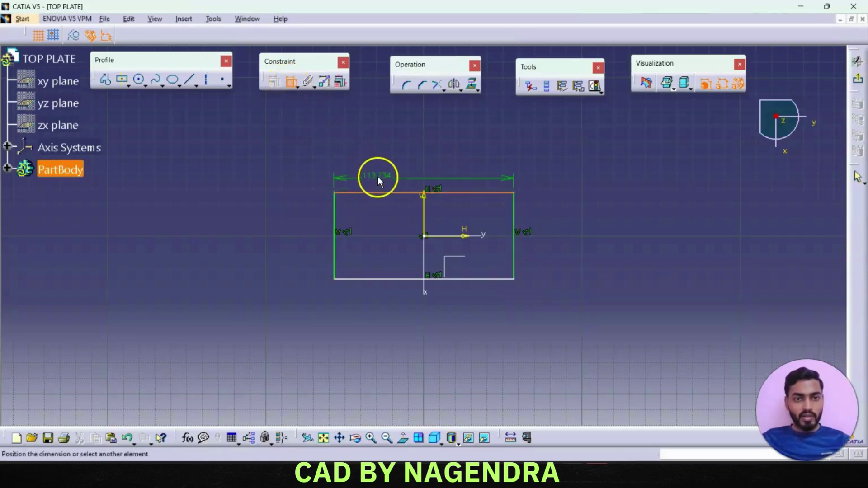
{"action": "left_click", "coordinate": [382, 180]}
{"action": "double_click", "coordinate": [382, 180]}
{"action": "type", "text": "250mm"}
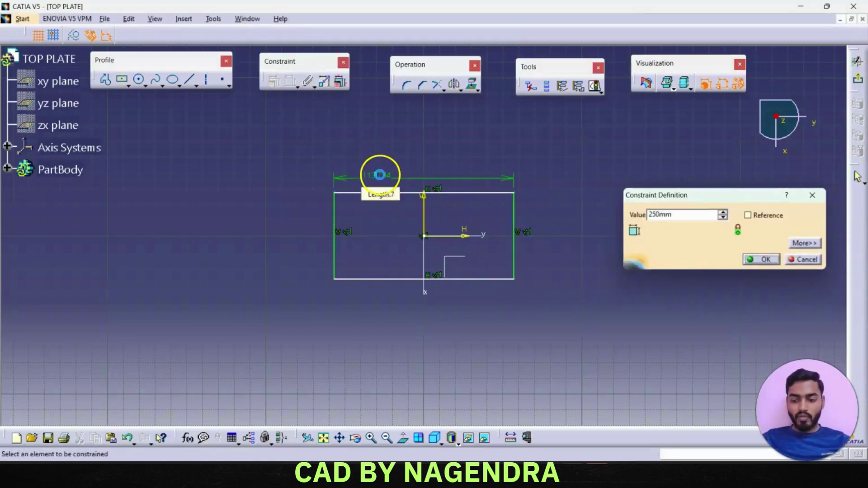
{"action": "key", "text": "Return"}
{"action": "left_click", "coordinate": [226, 223]}
{"action": "left_click", "coordinate": [215, 223]}
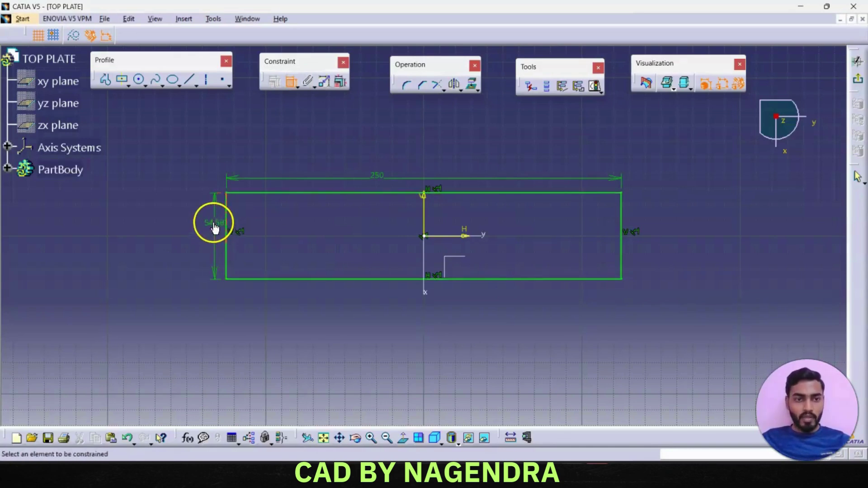
{"action": "double_click", "coordinate": [213, 222]}
{"action": "type", "text": "150"}
{"action": "key", "text": "Return"}
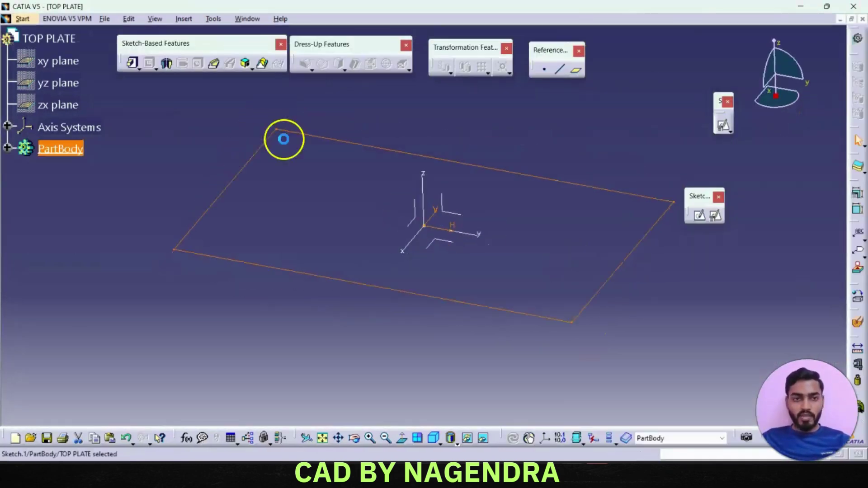
- Pad the 250 × 150 rectangle sketch to a 30 mm thick plate
{"action": "left_click", "coordinate": [133, 63]}
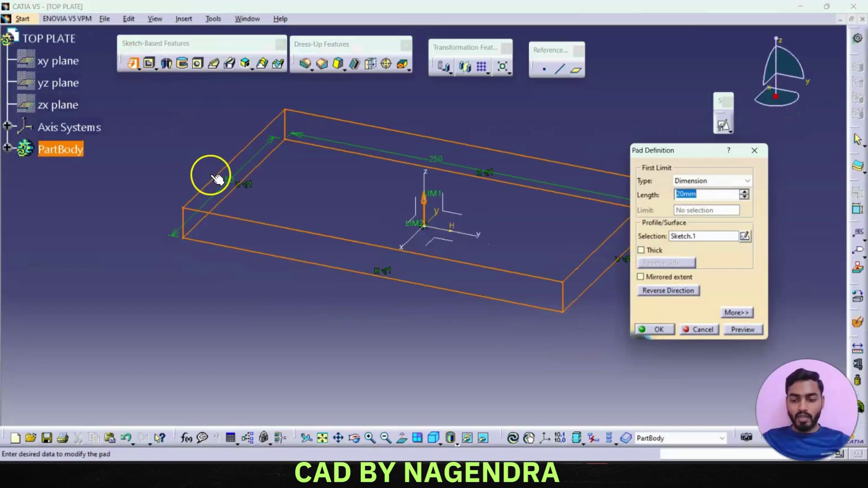
{"action": "type", "text": "30"}
{"action": "key", "text": "Return"}
{"action": "middle_click_drag", "start_coordinate": [209, 178], "coordinate": [521, 263]}
{"action": "left_click", "coordinate": [588, 282]}
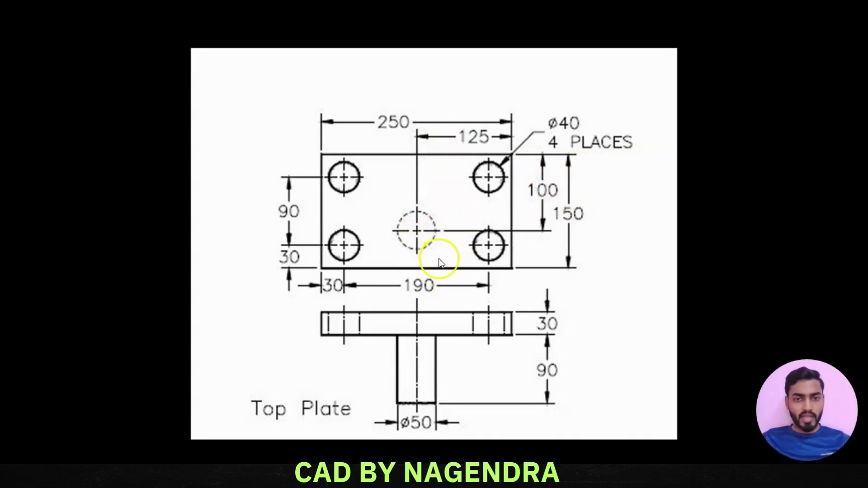
- Start a sketch on the plate's bottom face and draw a circle
{"action": "key", "text": "alt+Tab"}
{"action": "middle_click_drag", "start_coordinate": [415, 292], "coordinate": [420, 119]}
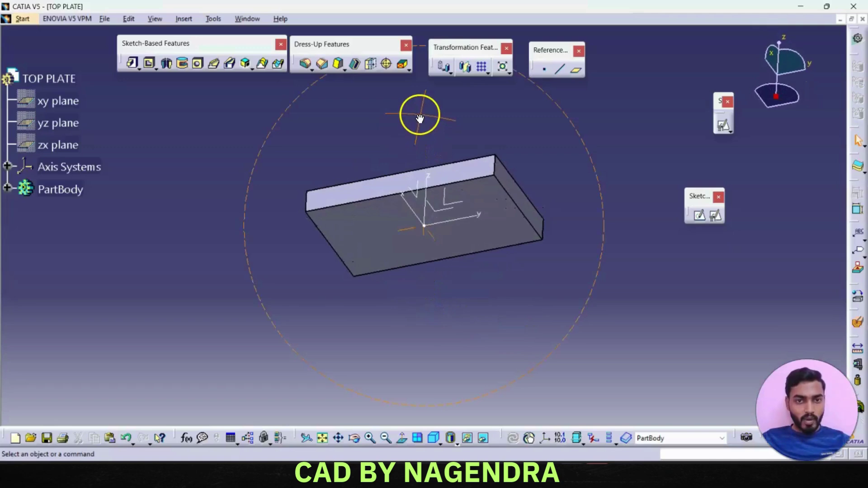
{"action": "left_click", "coordinate": [416, 248]}
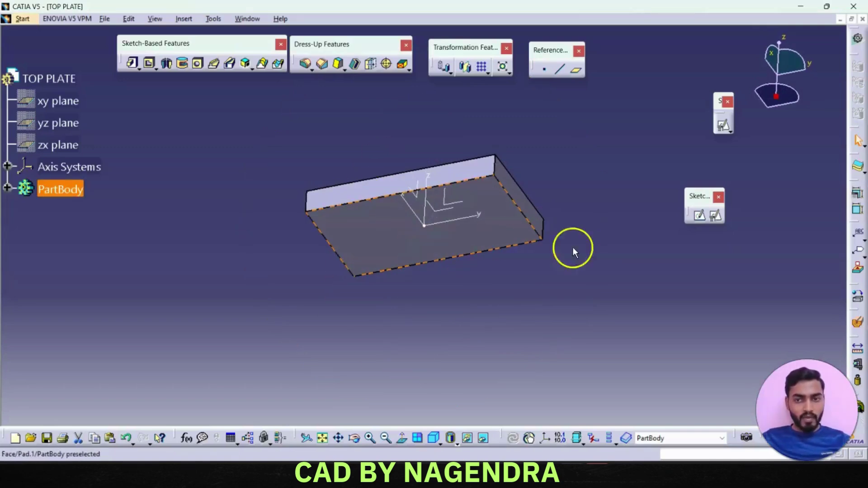
{"action": "left_click", "coordinate": [704, 216]}
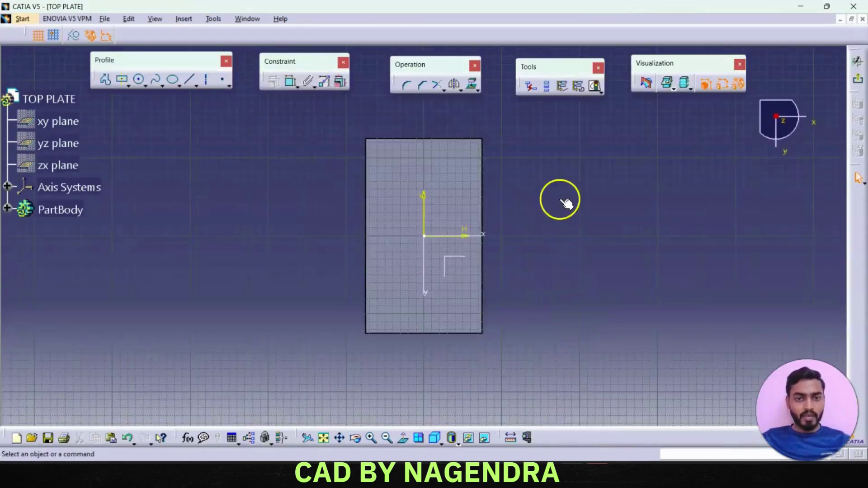
{"action": "left_click", "coordinate": [140, 80]}
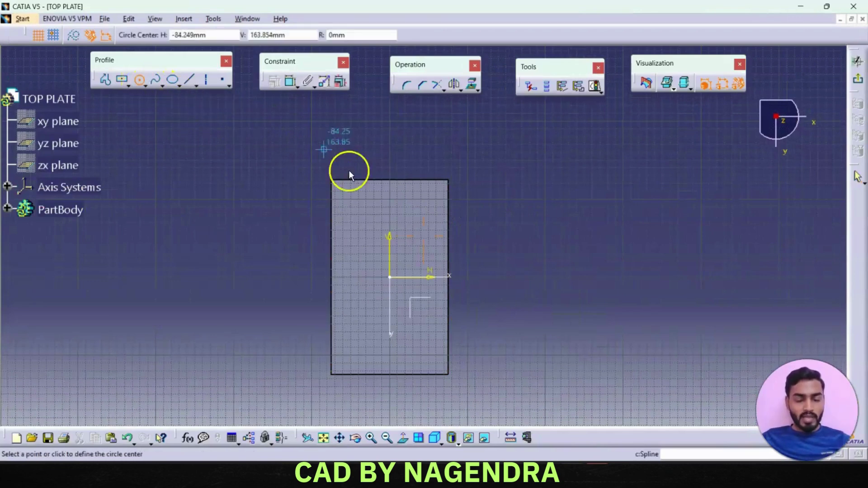
{"action": "left_click", "coordinate": [421, 277]}
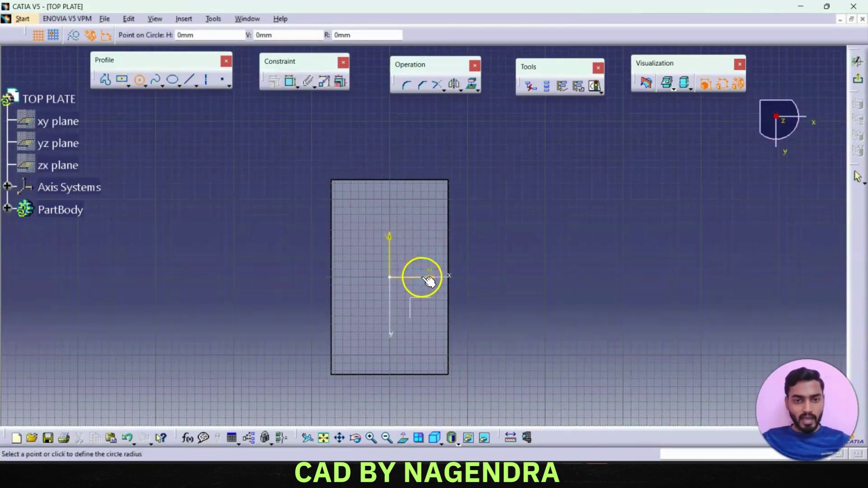
{"action": "left_click", "coordinate": [430, 295]}
- Constrain the circle to Ø50, with its centre 50 mm from the plate's right edge
{"action": "left_click", "coordinate": [291, 81]}
{"action": "left_click", "coordinate": [509, 231]}
{"action": "double_click", "coordinate": [511, 232]}
{"action": "type", "text": "50"}
{"action": "key", "text": "Return"}
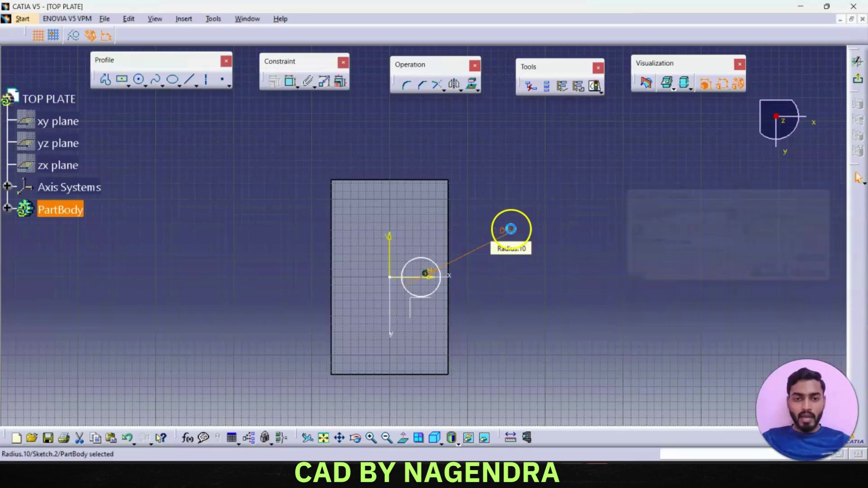
{"action": "left_click", "coordinate": [292, 85]}
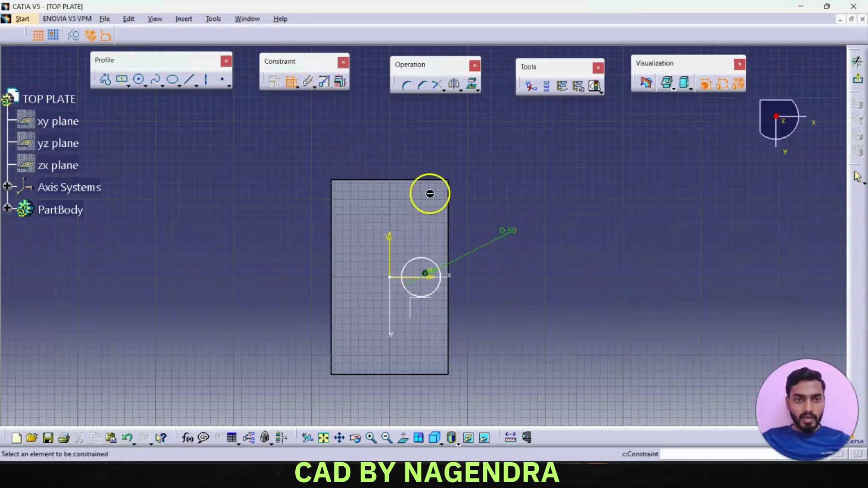
{"action": "left_click", "coordinate": [425, 274]}
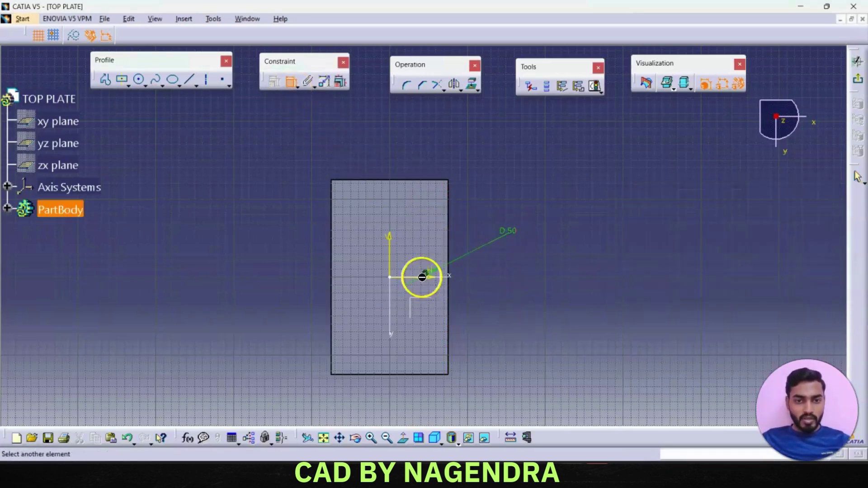
{"action": "left_click", "coordinate": [449, 294]}
{"action": "double_click", "coordinate": [510, 315]}
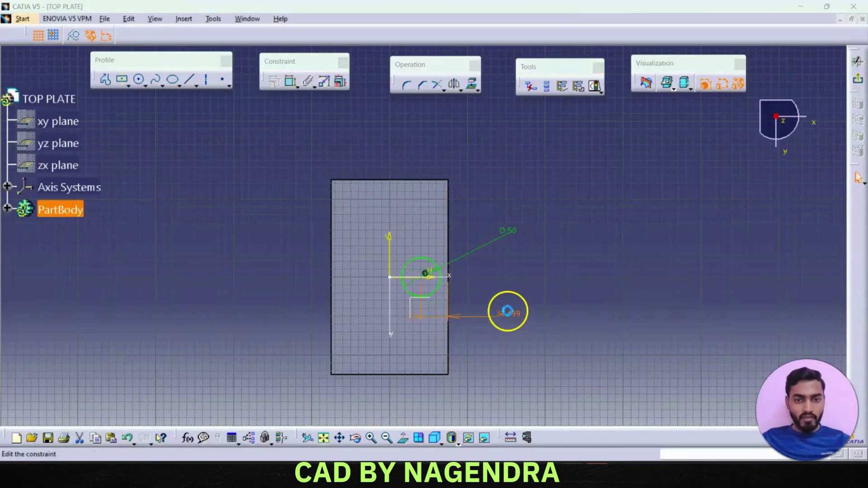
{"action": "type", "text": "50"}
{"action": "key", "text": "Return"}
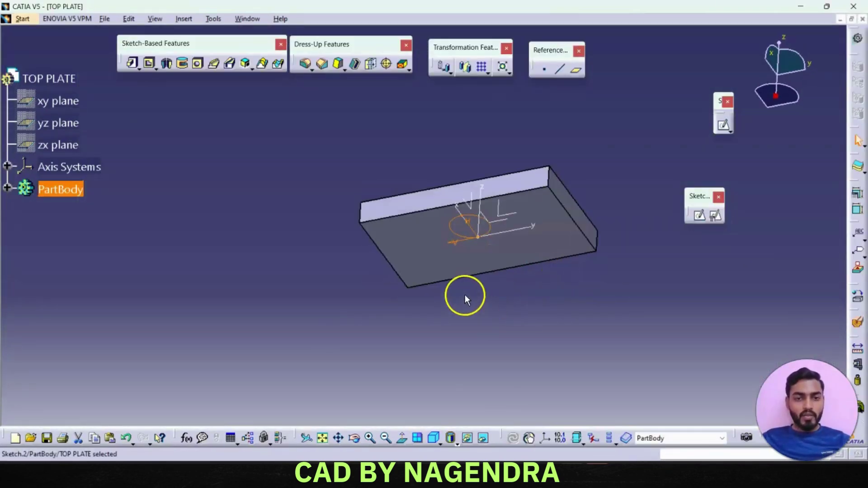
- Pad the Ø50 circle 90 mm into a boss and return to isometric view
{"action": "left_click", "coordinate": [433, 436]}
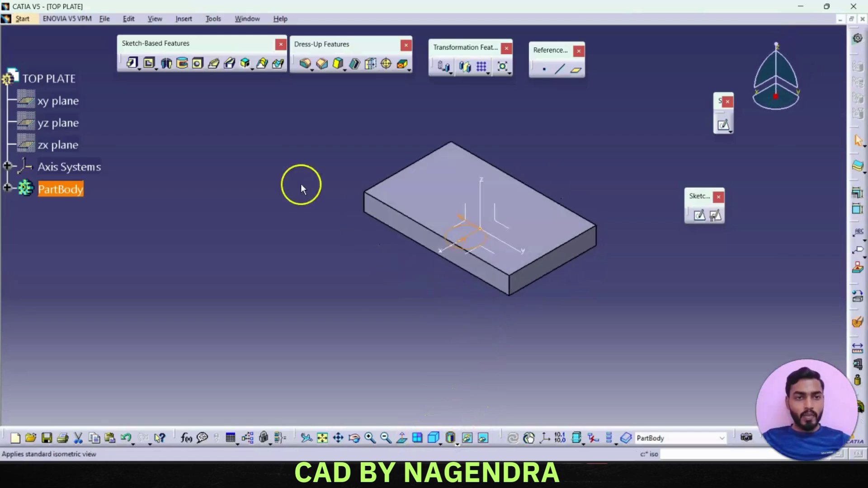
{"action": "left_click", "coordinate": [132, 63]}
{"action": "middle_click_drag", "start_coordinate": [463, 324], "coordinate": [504, 212]}
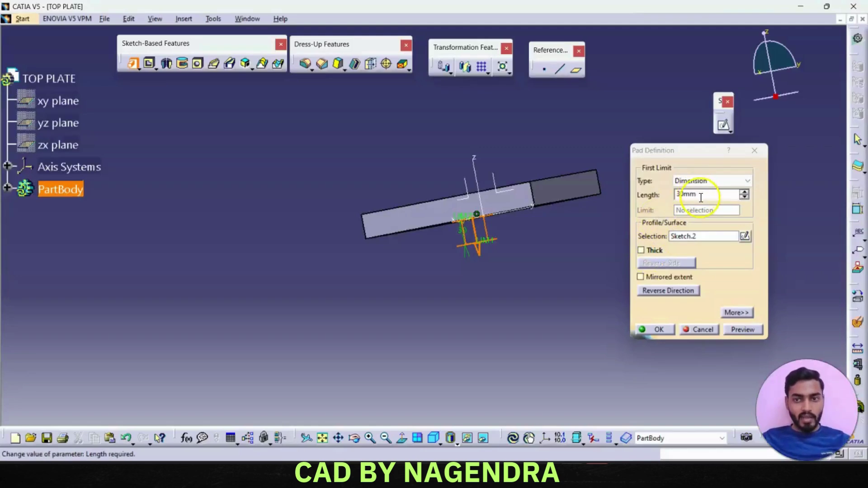
{"action": "double_click", "coordinate": [701, 198]}
{"action": "key", "text": "Return"}
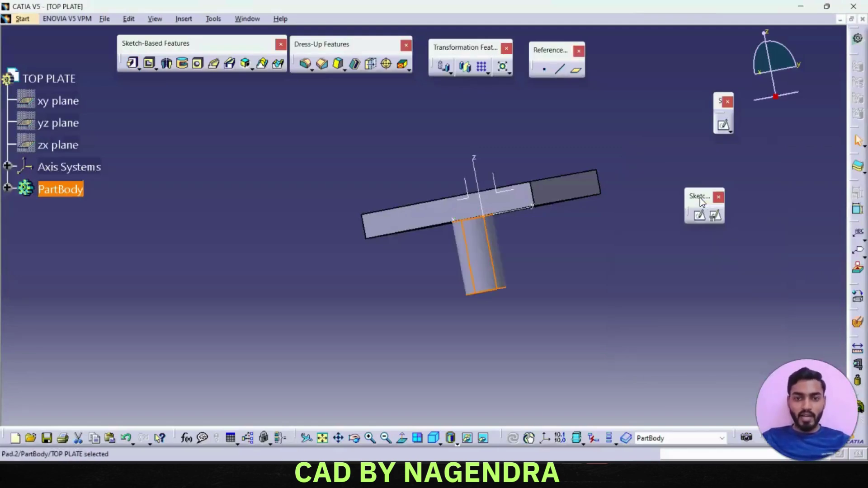
{"action": "left_click", "coordinate": [434, 438]}
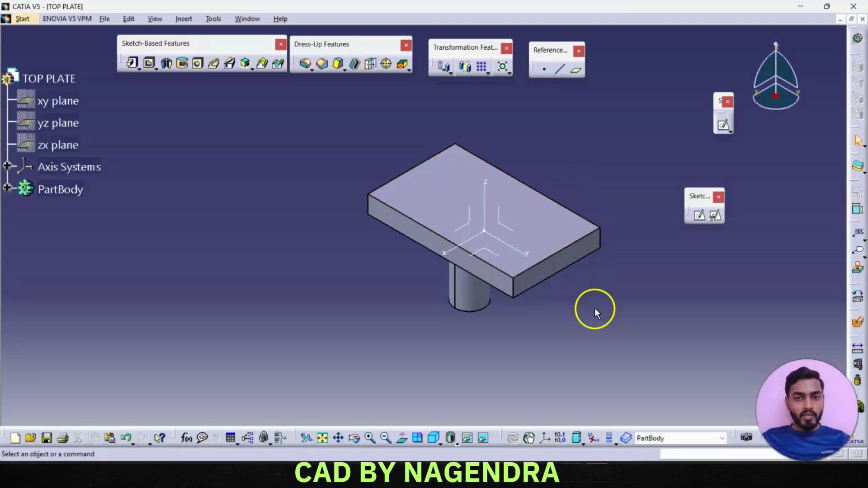
- Place a 40 mm Up To Next hole on the plate's top face
{"action": "middle_click_drag", "start_coordinate": [541, 306], "coordinate": [554, 303]}
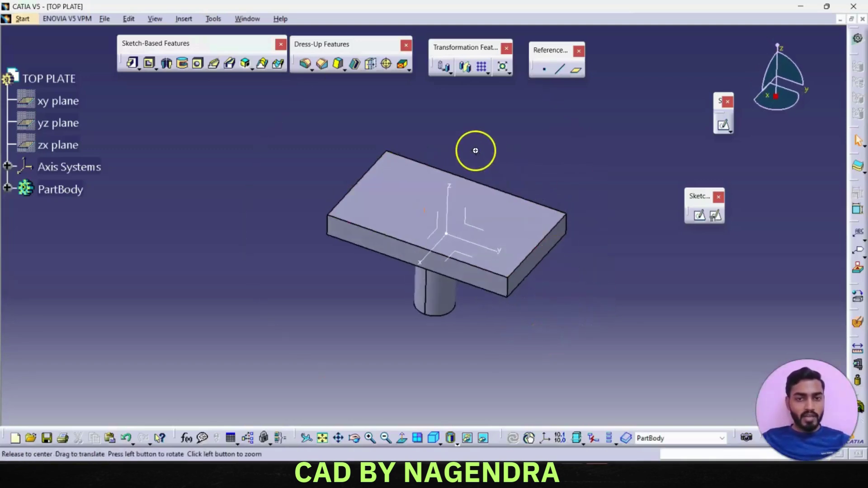
{"action": "middle_click_drag", "start_coordinate": [475, 149], "coordinate": [440, 174]}
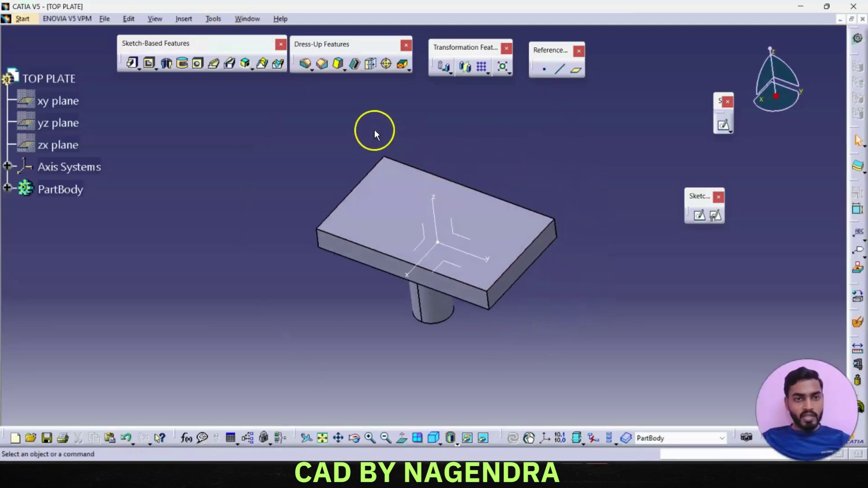
{"action": "left_click", "coordinate": [198, 64]}
{"action": "left_click", "coordinate": [356, 223]}
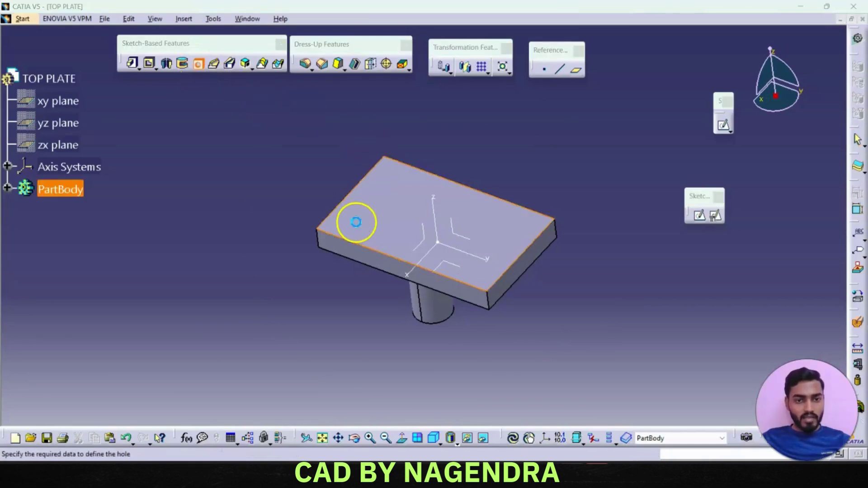
{"action": "type", "text": "40"}
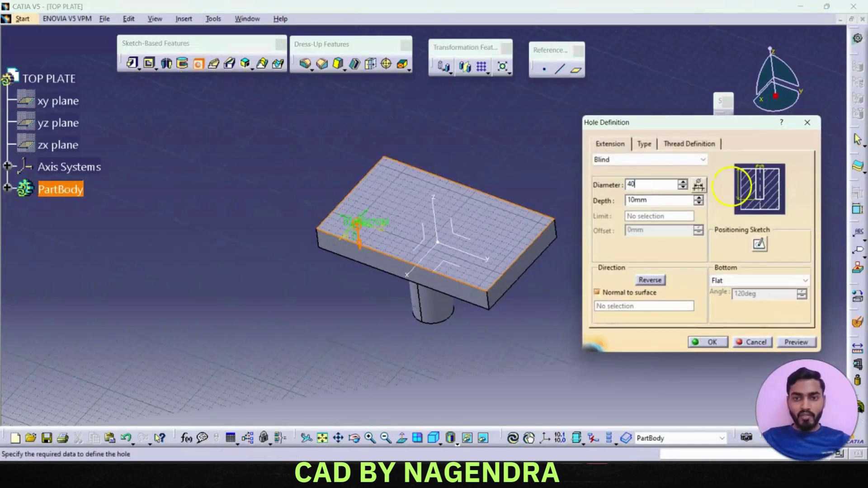
{"action": "left_click", "coordinate": [642, 160]}
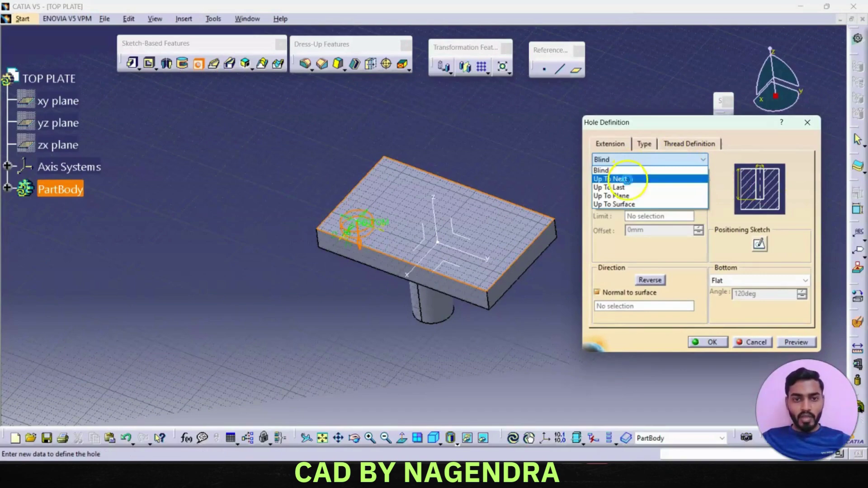
{"action": "left_click", "coordinate": [629, 179]}
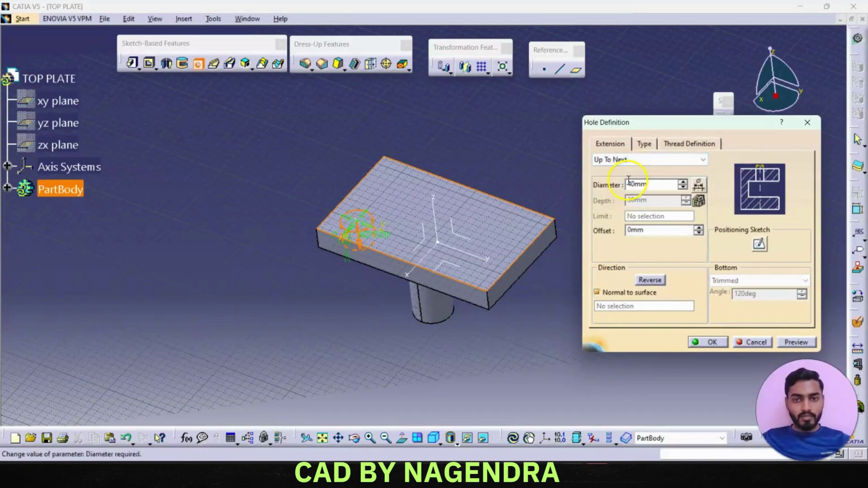
{"action": "left_click", "coordinate": [760, 245]}
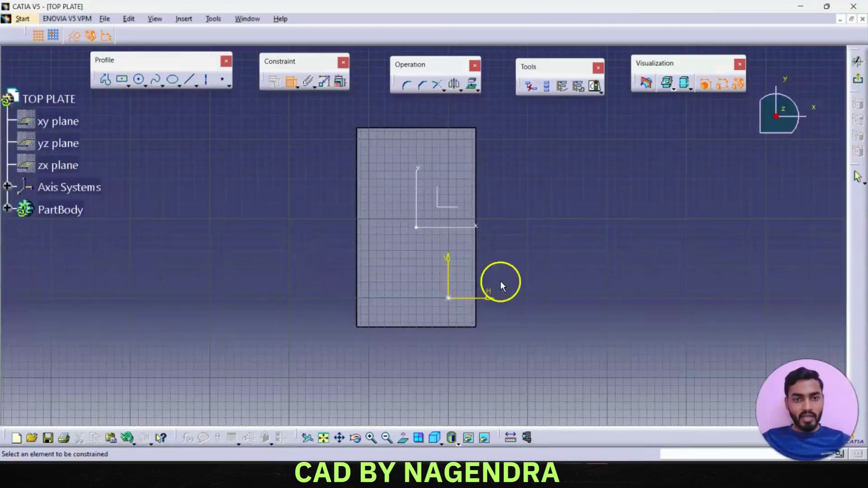
- Position the hole centre 30 mm from the right edge and 30 mm from the bottom edge
{"action": "left_click", "coordinate": [447, 299]}
{"action": "left_click", "coordinate": [476, 285]}
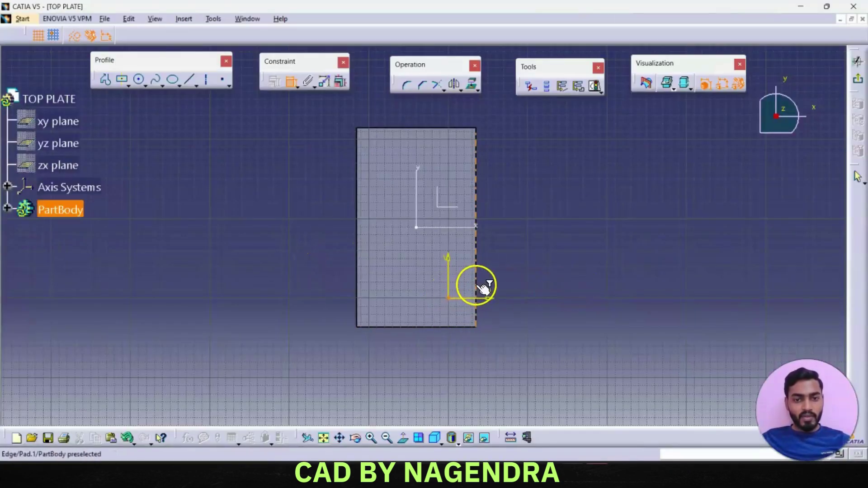
{"action": "left_click", "coordinate": [528, 274]}
{"action": "double_click", "coordinate": [528, 273]}
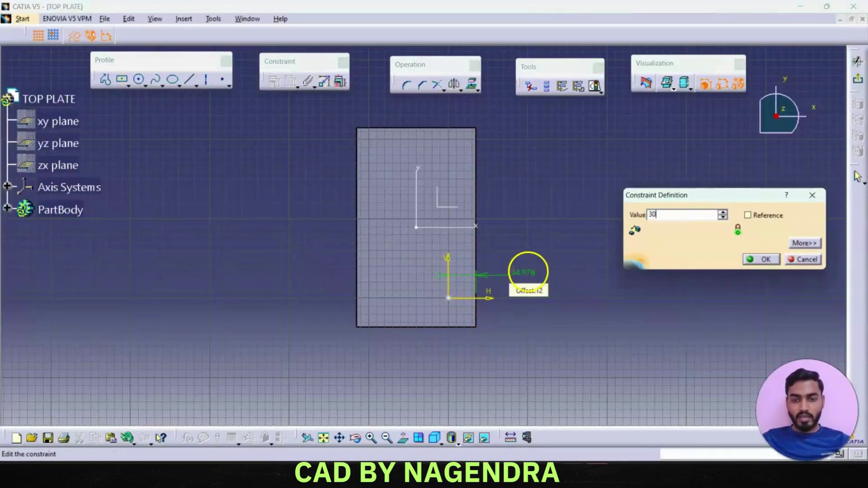
{"action": "key", "text": "Return"}
{"action": "left_click", "coordinate": [465, 328]}
{"action": "left_click", "coordinate": [519, 314]}
{"action": "double_click", "coordinate": [520, 313]}
{"action": "type", "text": "30"}
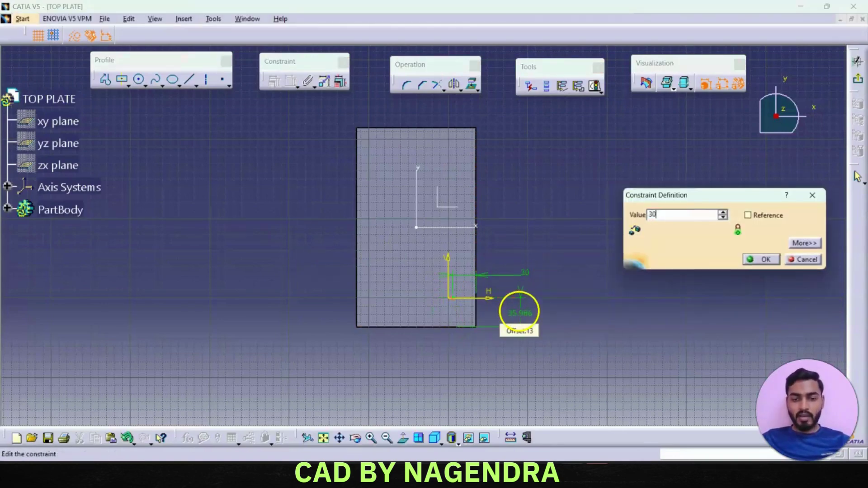
{"action": "key", "text": "Return"}
- Create the Ø40 corner hole and switch to the Top Plate drawing
{"action": "left_click", "coordinate": [857, 61]}
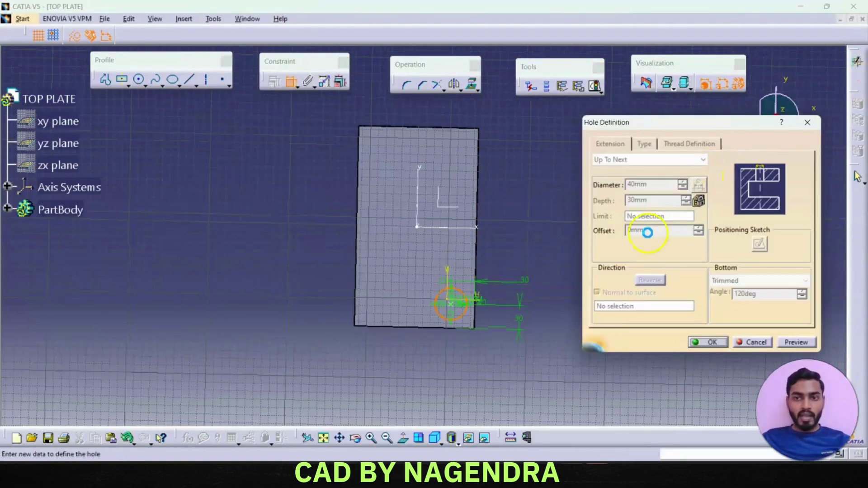
{"action": "left_click", "coordinate": [708, 342]}
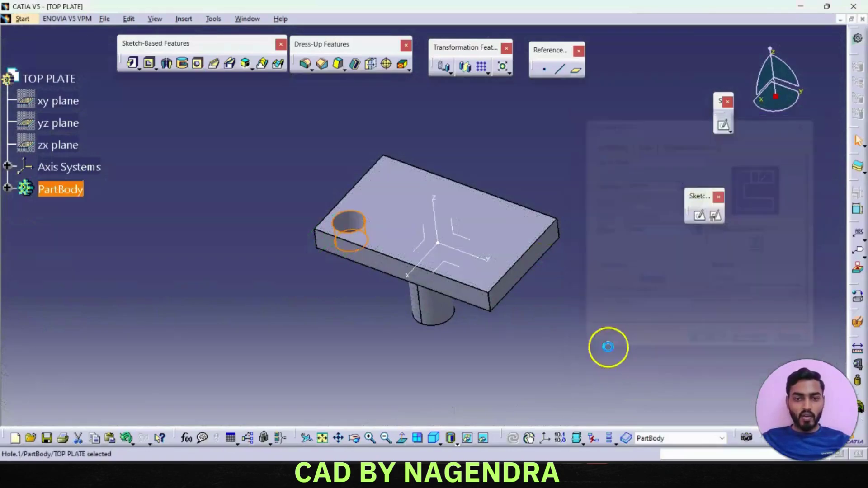
{"action": "middle_click_drag", "start_coordinate": [376, 333], "coordinate": [365, 304]}
{"action": "key", "text": "alt+Tab"}
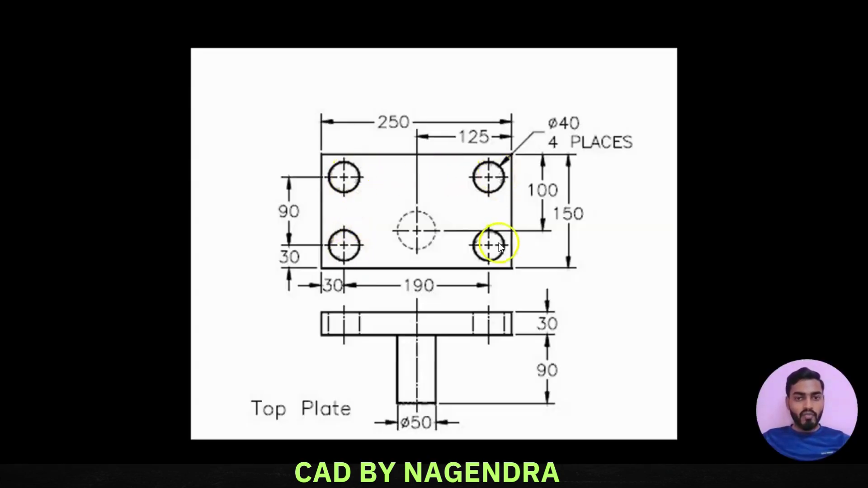
- Start a rectangular pattern of the hole: 2 instances 90 mm apart along the side edge, reversed
{"action": "key", "text": "alt+Tab"}
{"action": "left_click", "coordinate": [481, 68]}
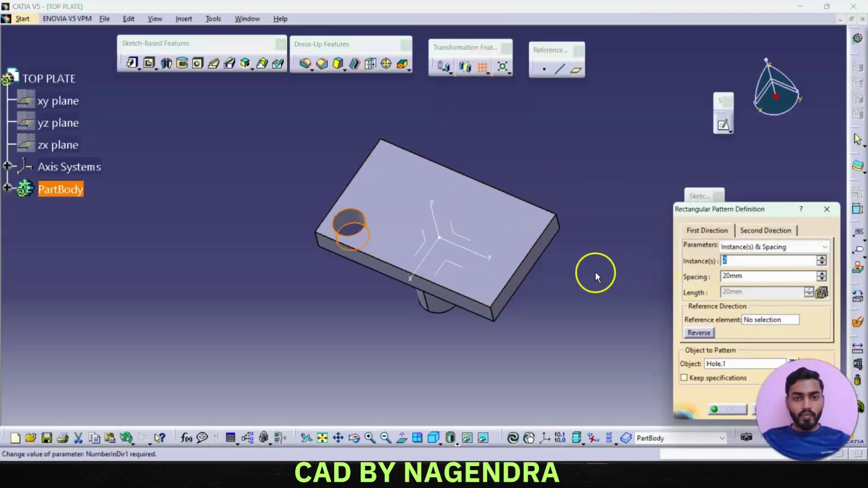
{"action": "key", "text": "alt+Tab"}
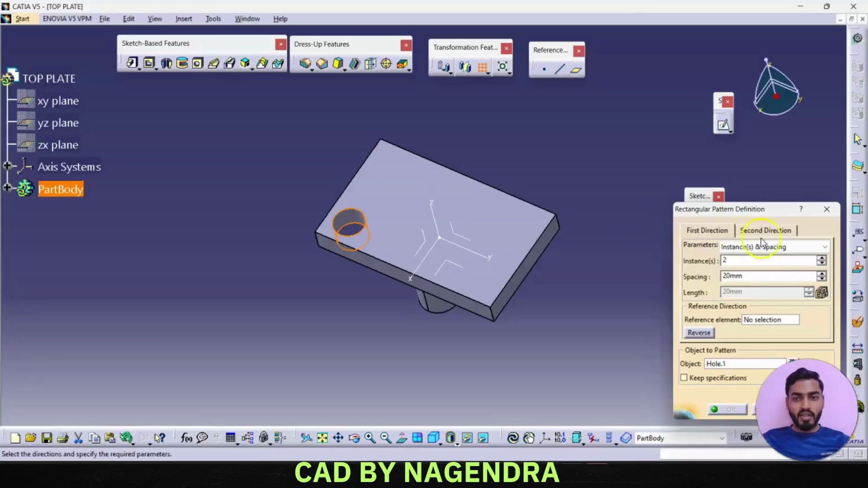
{"action": "left_click", "coordinate": [740, 276]}
{"action": "double_click", "coordinate": [740, 276]}
{"action": "type", "text": "90"}
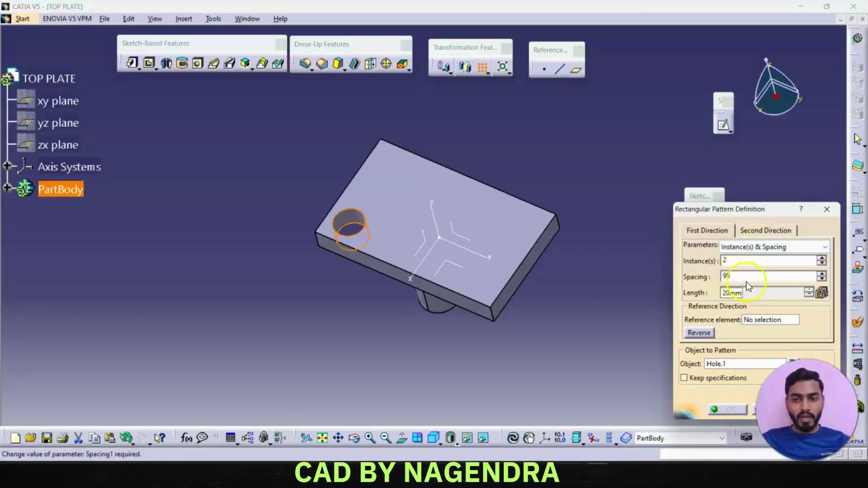
{"action": "left_click", "coordinate": [771, 321]}
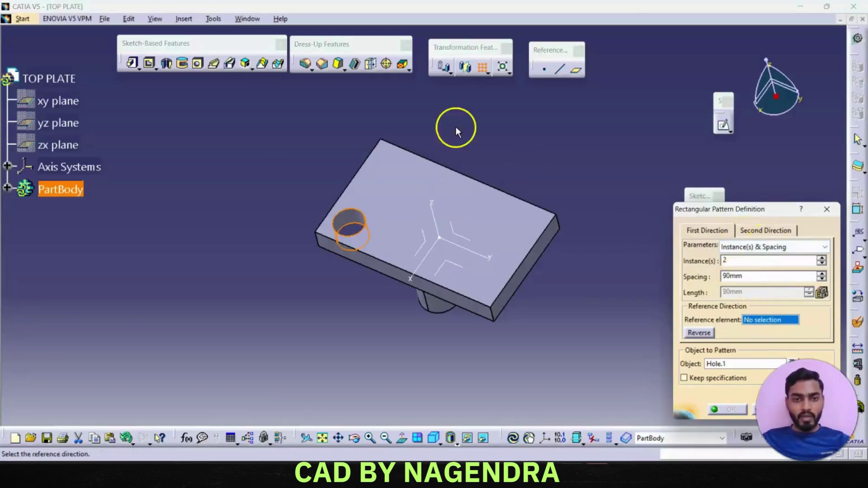
{"action": "left_click", "coordinate": [361, 178]}
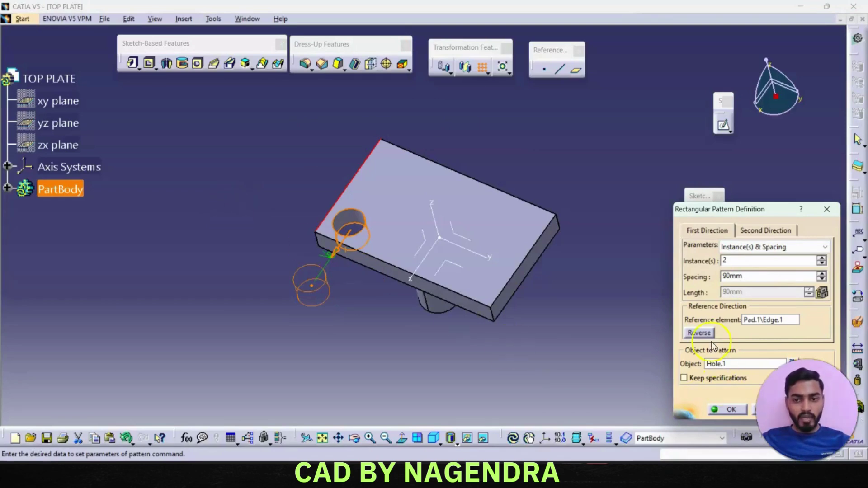
{"action": "left_click", "coordinate": [699, 334]}
- Add a second direction of 2 instances 190 mm apart along the long edge, reversed, and confirm
{"action": "left_click", "coordinate": [766, 231]}
{"action": "left_click", "coordinate": [822, 258]}
{"action": "double_click", "coordinate": [764, 274]}
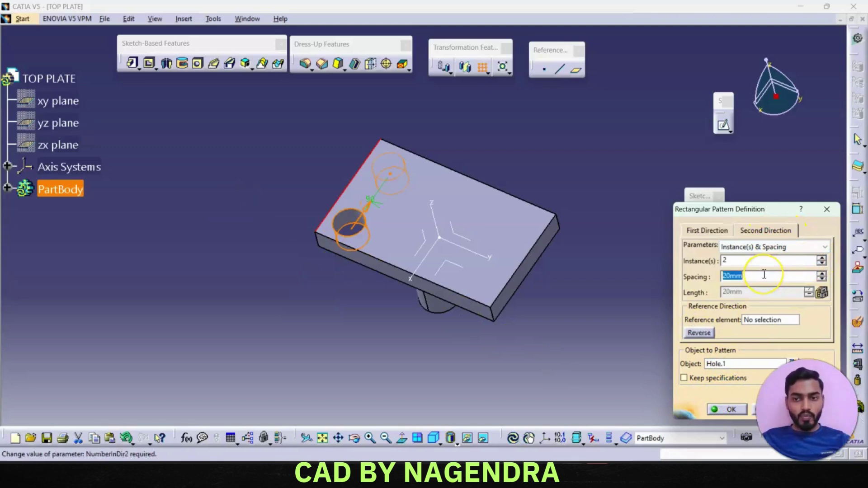
{"action": "type", "text": "190"}
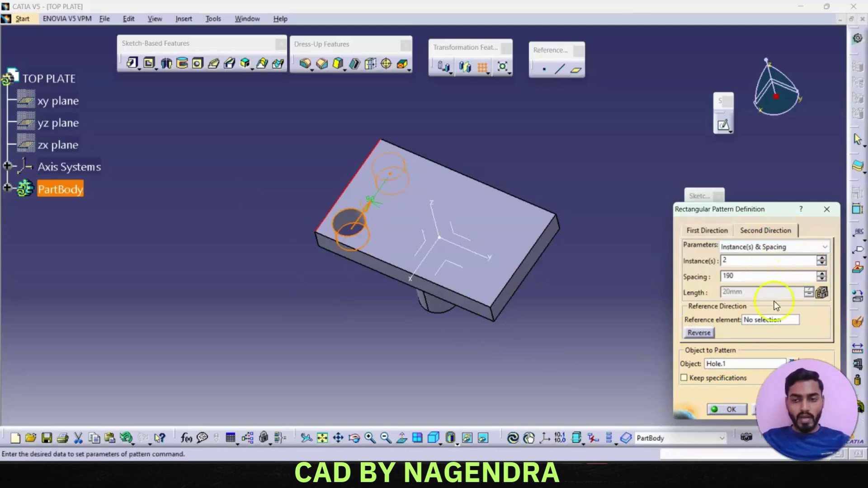
{"action": "left_click", "coordinate": [778, 320]}
{"action": "left_click", "coordinate": [523, 199]}
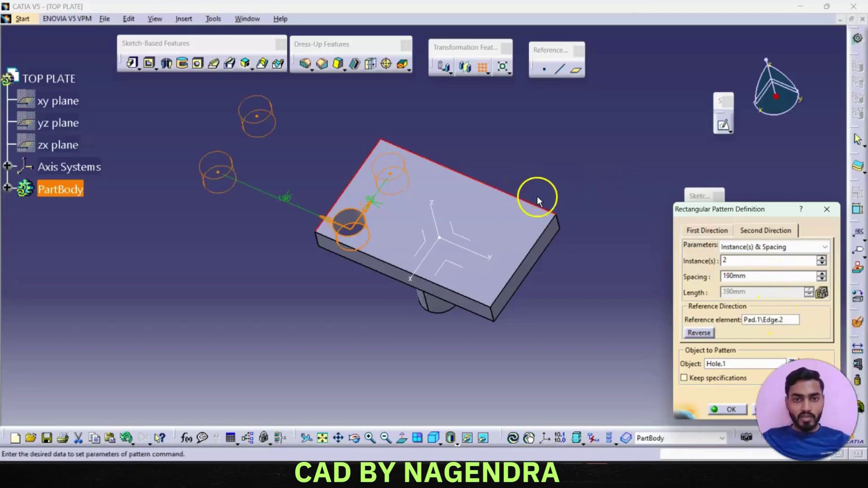
{"action": "left_click", "coordinate": [700, 333]}
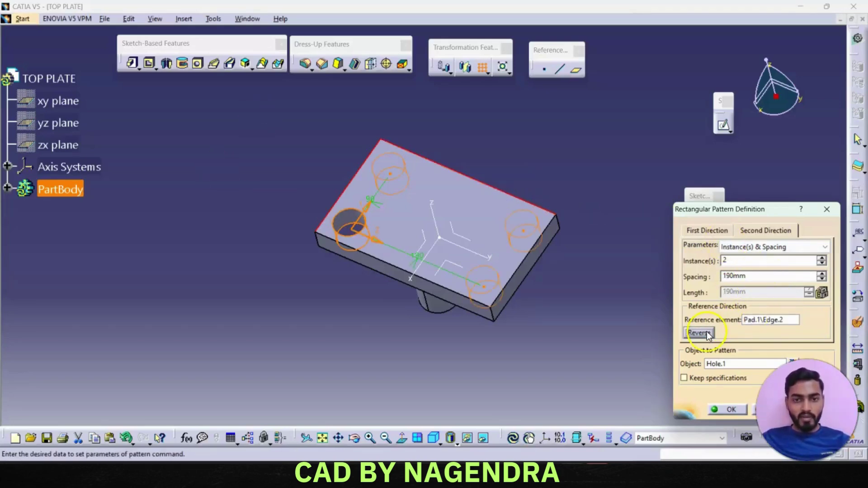
{"action": "left_click", "coordinate": [730, 410]}
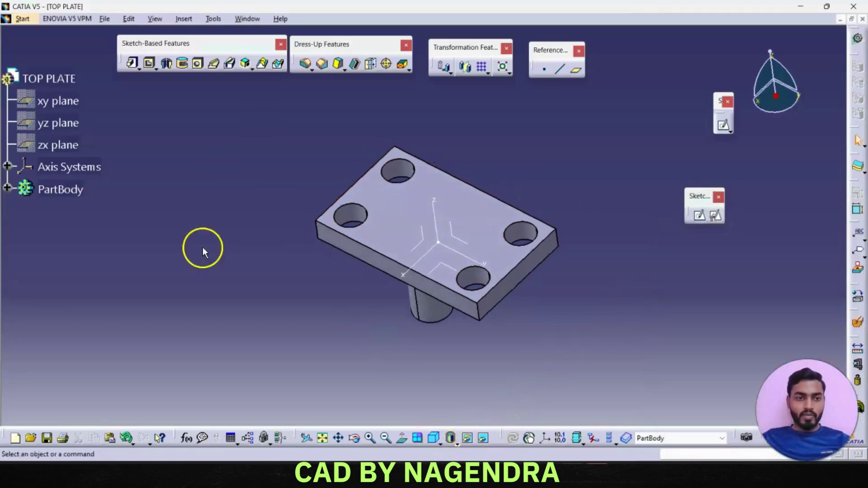
- Set the PartBody fill colour to yellow in Properties and start saving the part
{"action": "right_click", "coordinate": [65, 190]}
{"action": "left_click", "coordinate": [119, 239]}
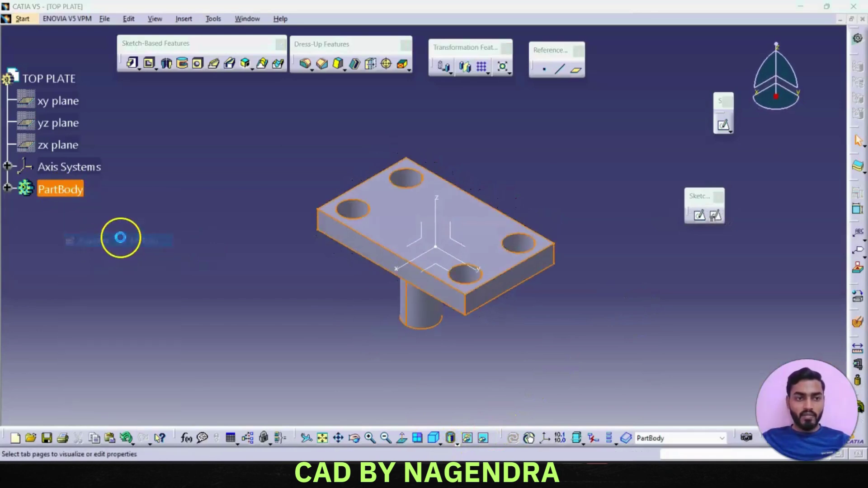
{"action": "left_click", "coordinate": [83, 159]}
{"action": "left_click", "coordinate": [57, 191]}
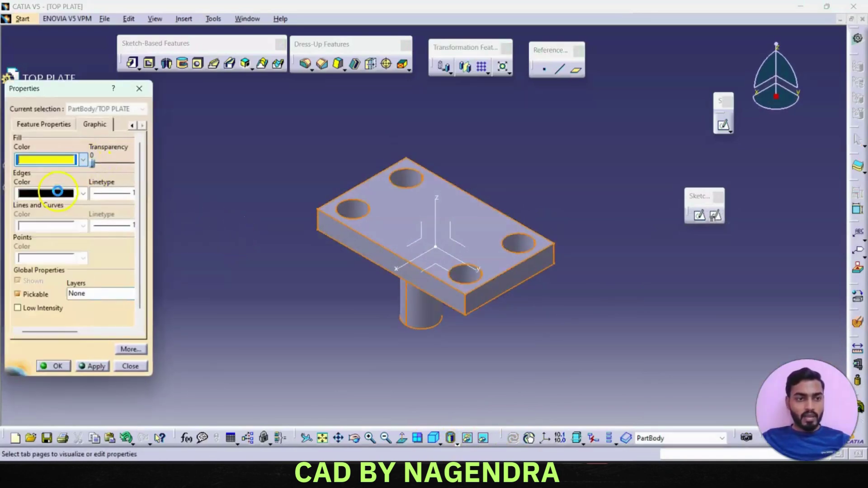
{"action": "left_click", "coordinate": [55, 366]}
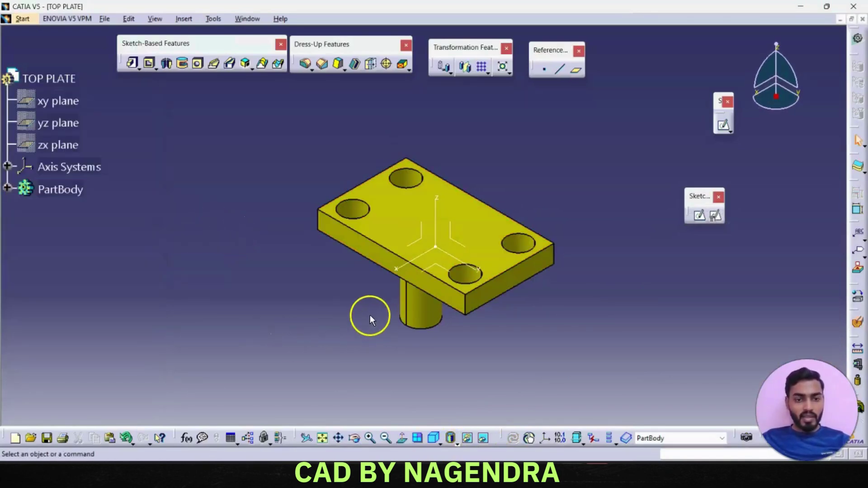
{"action": "left_click", "coordinate": [46, 439]}
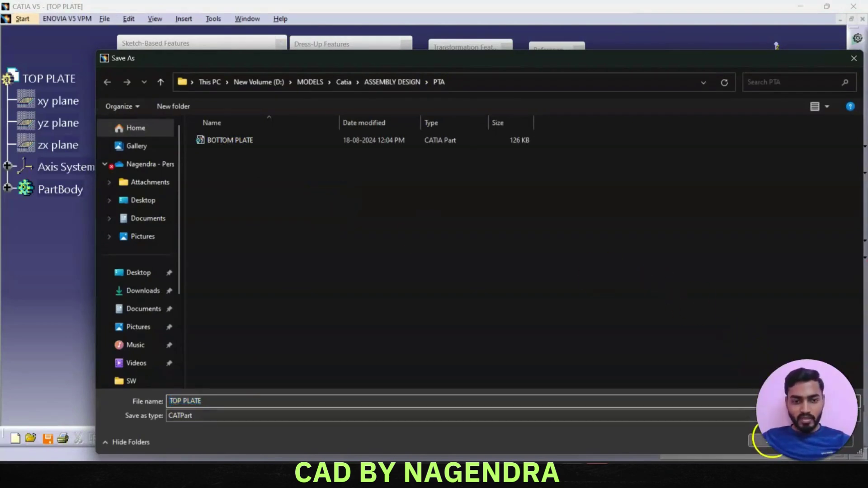
- Save TOP PLATE, close it, and view the Guide Pillar drawing
{"action": "left_click", "coordinate": [771, 438]}
{"action": "left_click", "coordinate": [862, 19]}
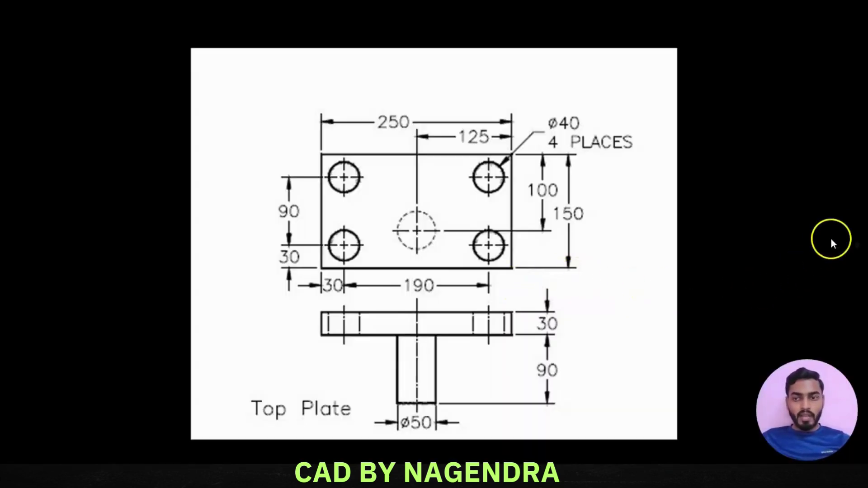
{"action": "left_click", "coordinate": [853, 246]}
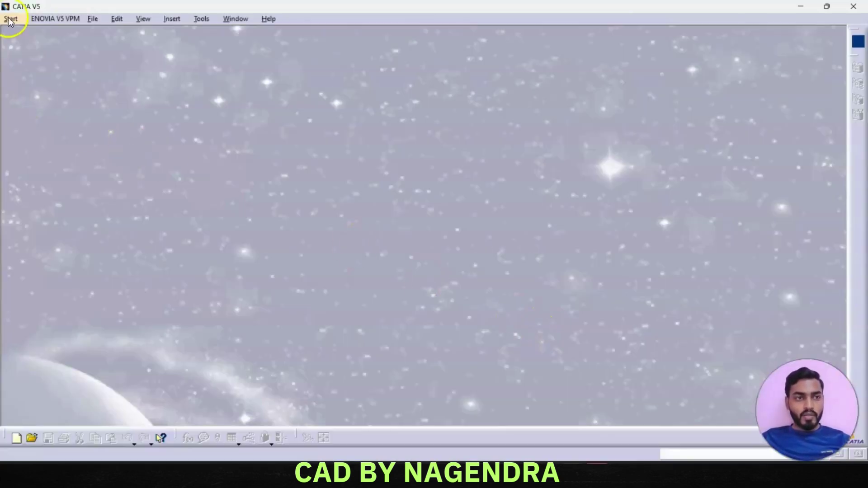
- Create a new Part Design part named GUIDE PILLAR
{"action": "left_click", "coordinate": [10, 19]}
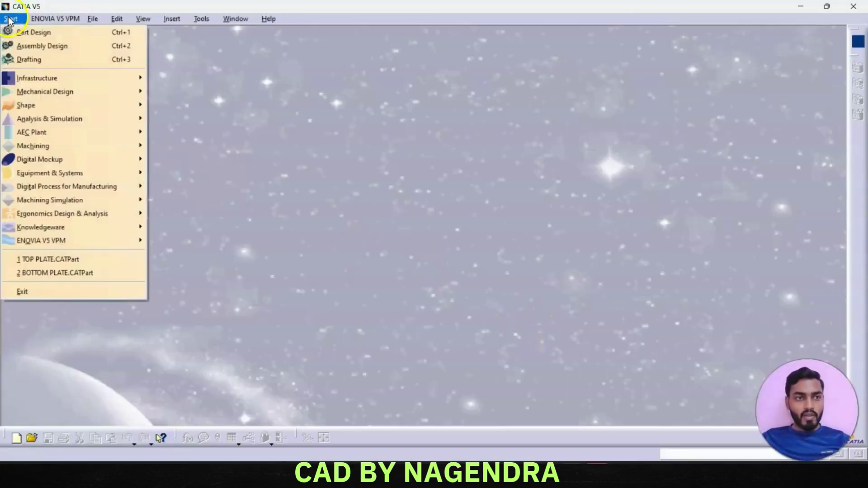
{"action": "left_click", "coordinate": [39, 32]}
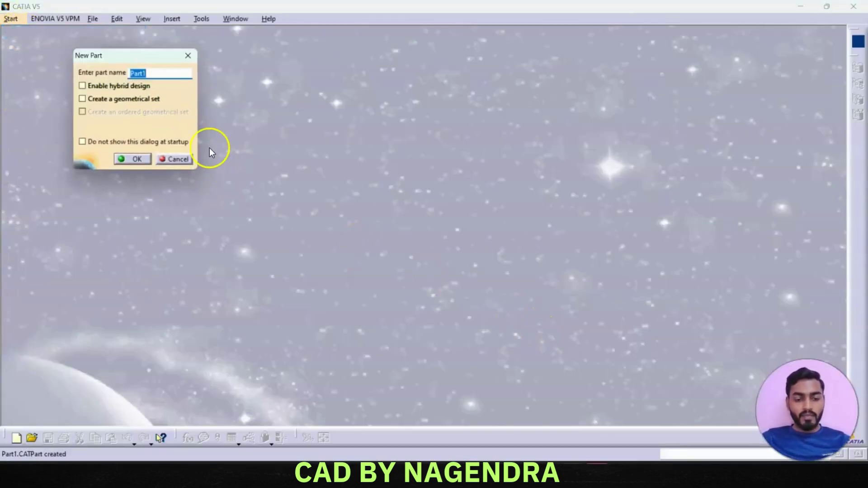
{"action": "type", "text": "GUIDE PILLAR"}
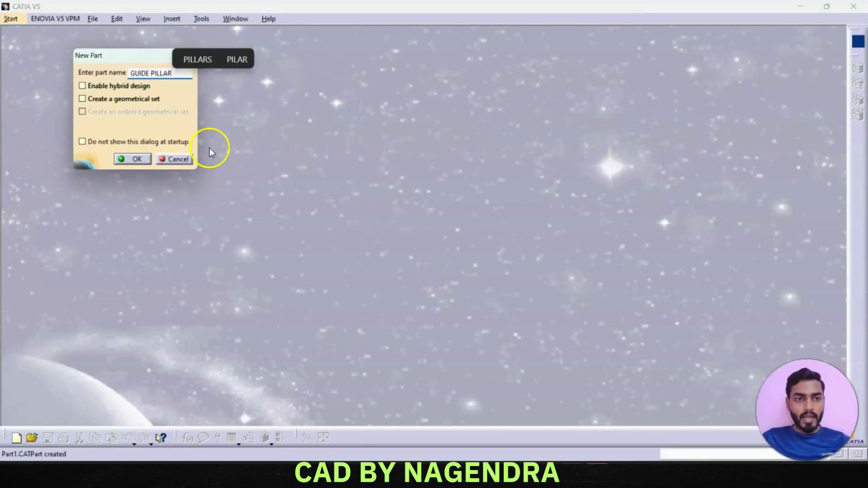
{"action": "left_click", "coordinate": [138, 159]}
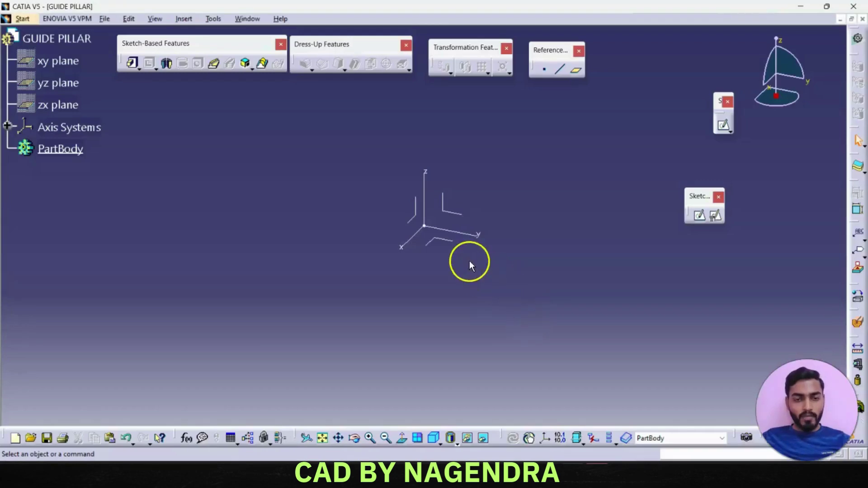
- Sketch a 25mm-diameter circle centred on the origin of the xy plane
{"action": "left_click", "coordinate": [442, 241]}
{"action": "left_click", "coordinate": [700, 215]}
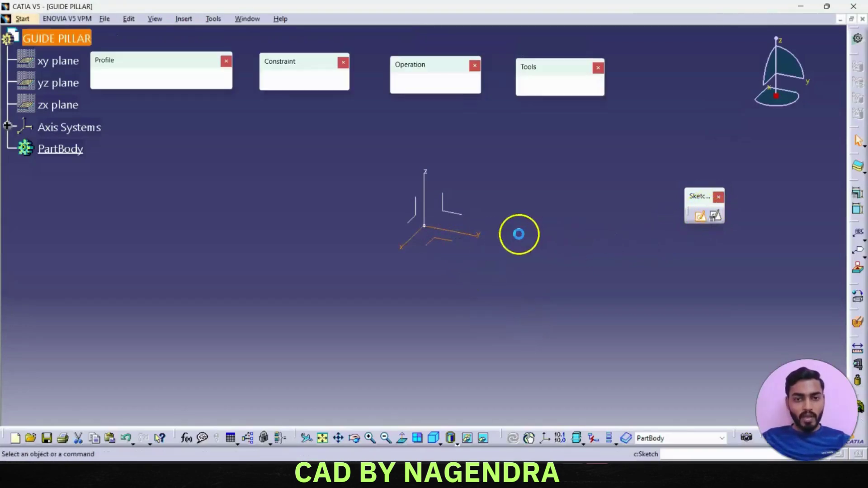
{"action": "left_click", "coordinate": [139, 80]}
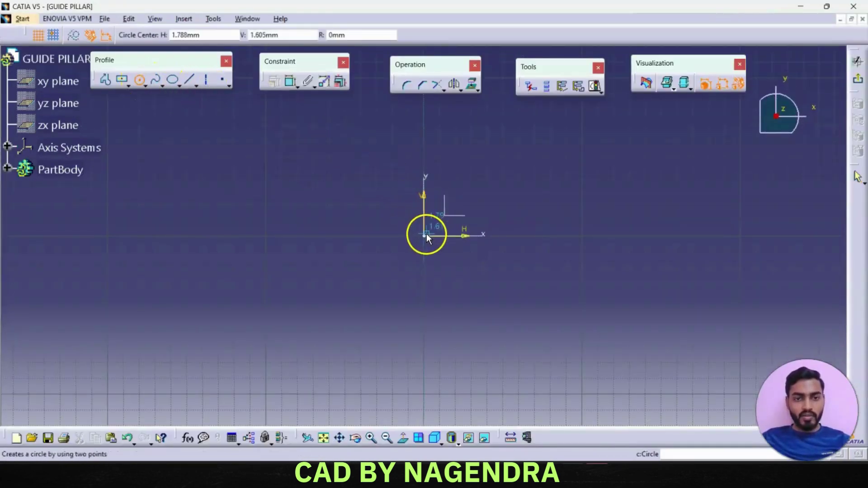
{"action": "left_click", "coordinate": [425, 236]}
{"action": "left_click", "coordinate": [450, 252]}
{"action": "left_click", "coordinate": [290, 82]}
{"action": "left_click", "coordinate": [438, 164]}
{"action": "double_click", "coordinate": [438, 164]}
{"action": "type", "text": "25mm"}
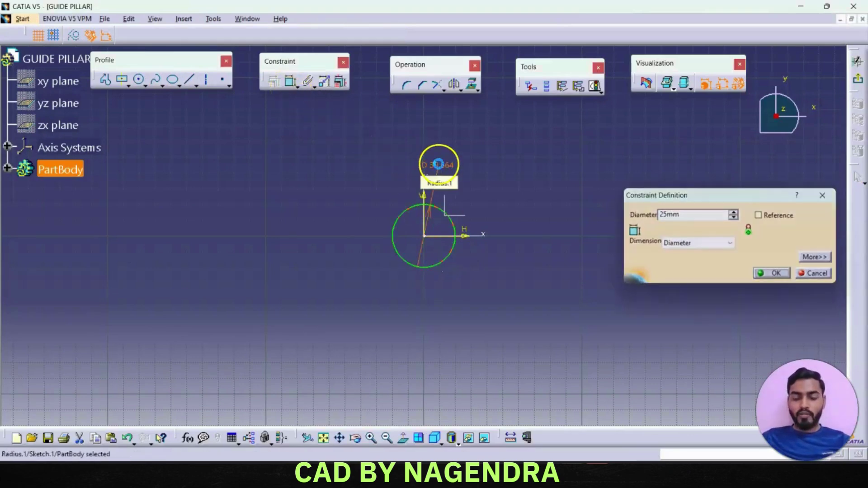
{"action": "key", "text": "Return"}
{"action": "left_click", "coordinate": [858, 62]}
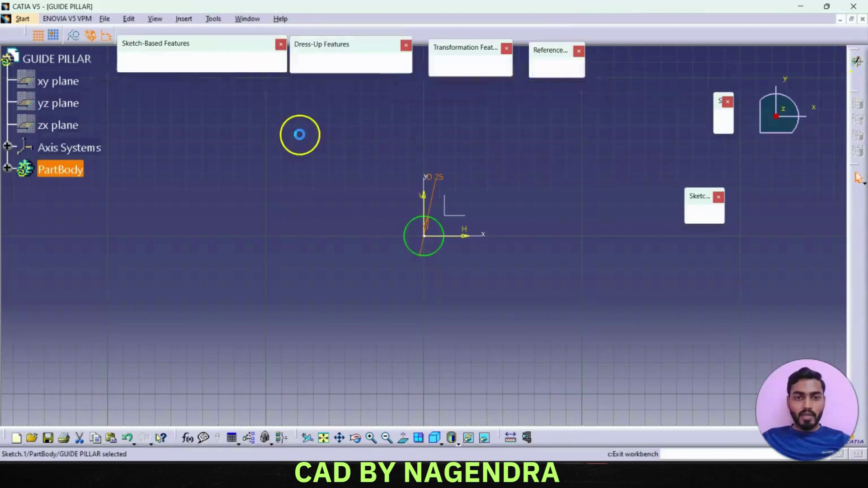
{"action": "left_click", "coordinate": [130, 64]}
- Pad the Ø25 circle to 200 mm, checking the reference drawing for the length and chamfer
{"action": "key", "text": "alt+Tab"}
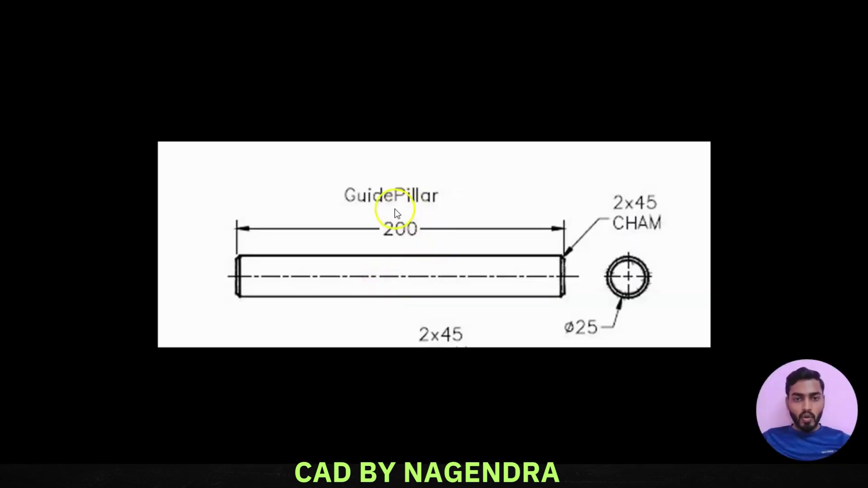
{"action": "key", "text": "alt+Tab"}
{"action": "double_click", "coordinate": [715, 193]}
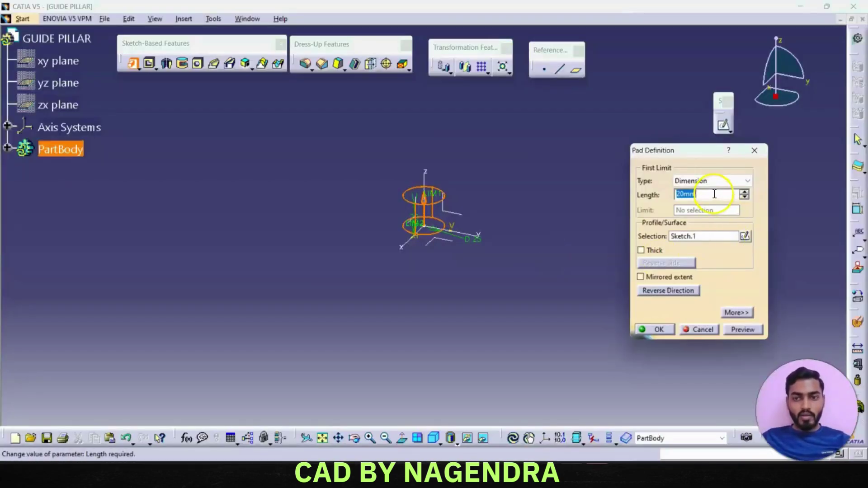
{"action": "type", "text": "200"}
{"action": "key", "text": "Return"}
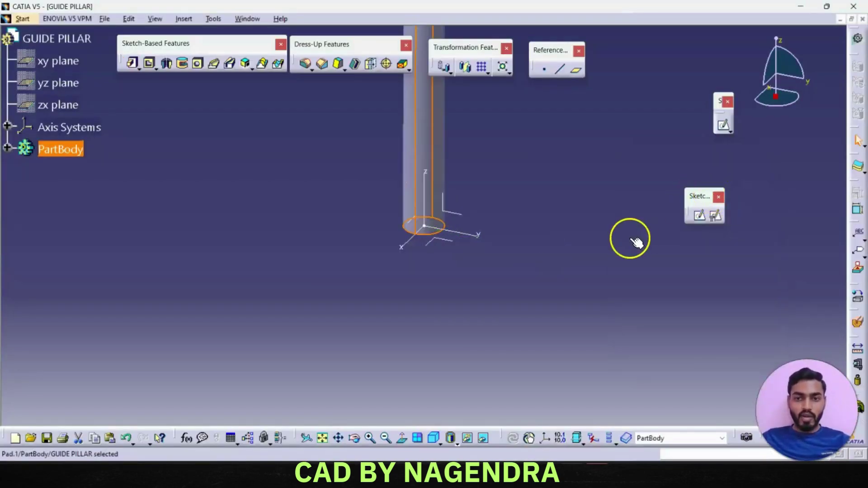
{"action": "key", "text": "alt+Tab"}
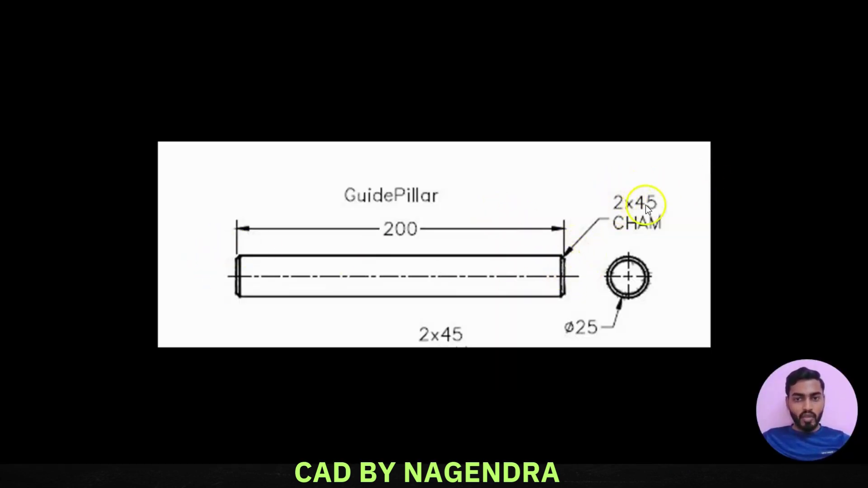
{"action": "key", "text": "alt+Tab"}
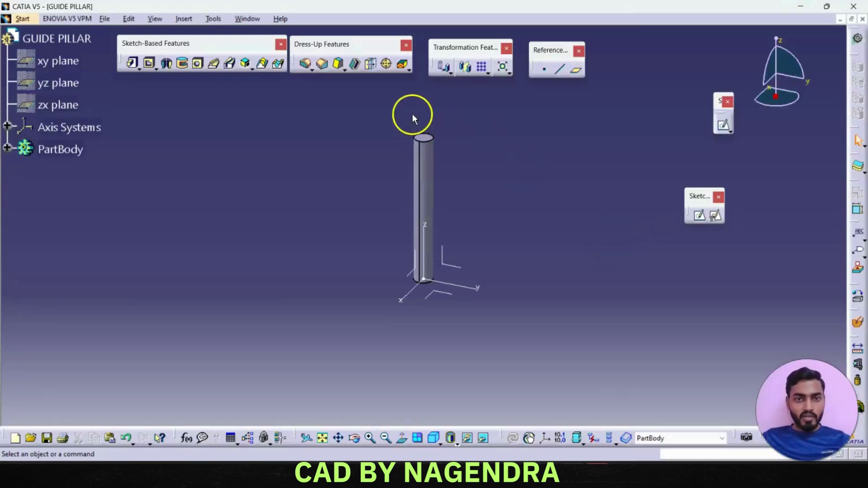
- Chamfer the pillar's top and bottom circular edges at 2 mm × 45°
{"action": "left_click", "coordinate": [320, 67]}
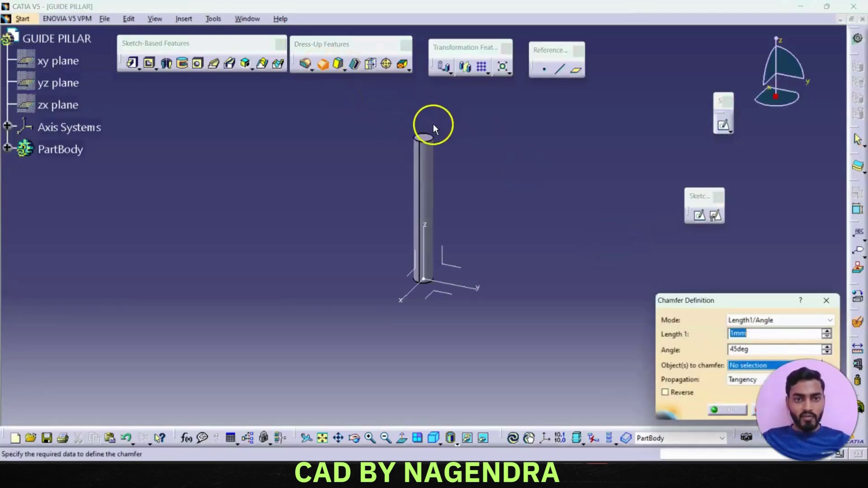
{"action": "left_click", "coordinate": [435, 135]}
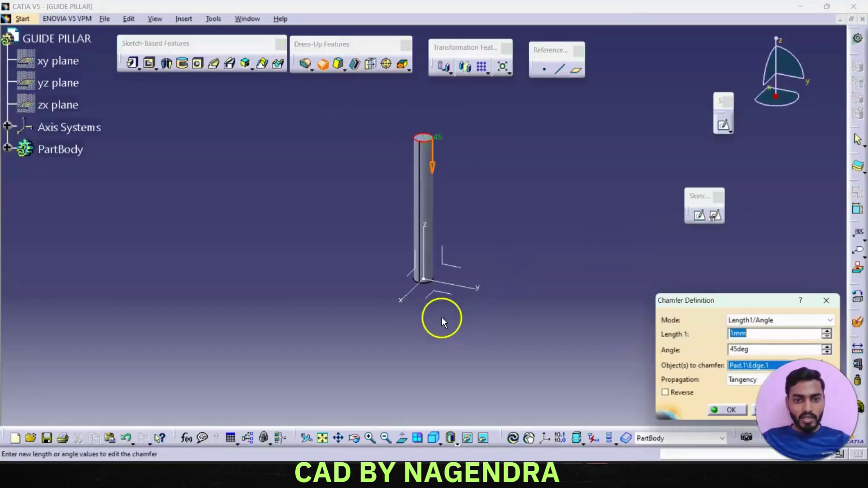
{"action": "left_click", "coordinate": [429, 287]}
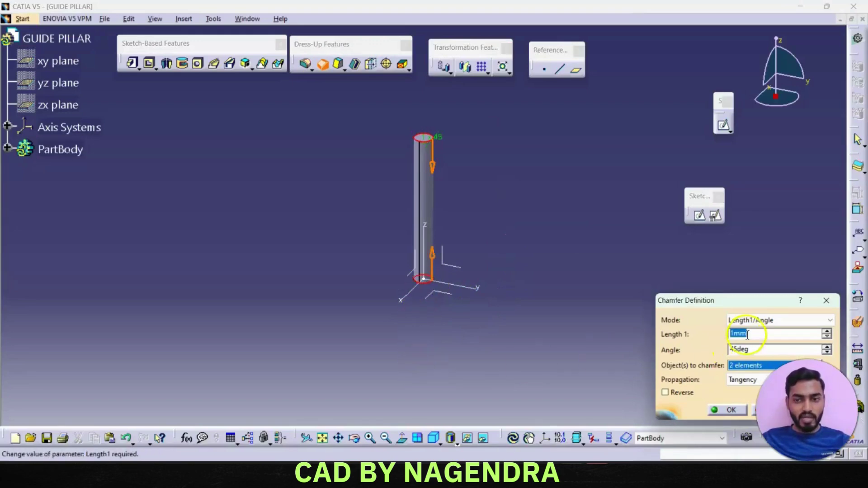
{"action": "type", "text": "2"}
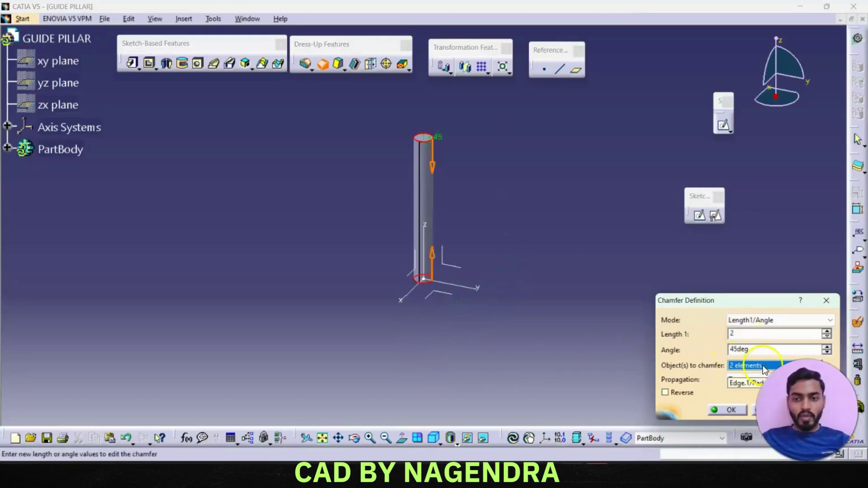
{"action": "left_click", "coordinate": [732, 410]}
{"action": "mouse_move", "coordinate": [551, 215]}
{"action": "middle_mouse_down"}
{"action": "mouse_move", "coordinate": [548, 231]}
{"action": "mouse_move", "coordinate": [559, 206]}
{"action": "middle_mouse_up"}
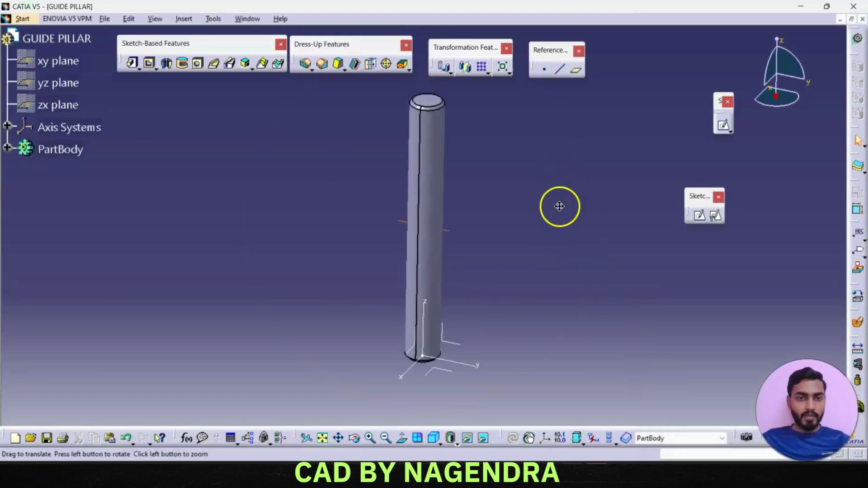
{"action": "right_click", "coordinate": [68, 153]}
- Set the pillar PartBody's fill colour to magenta
{"action": "left_click", "coordinate": [95, 198]}
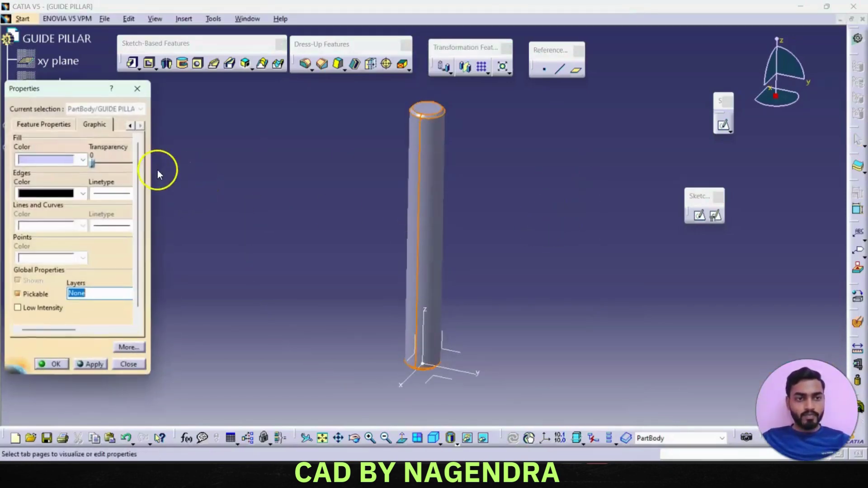
{"action": "left_click", "coordinate": [83, 159]}
{"action": "left_click", "coordinate": [62, 237]}
{"action": "left_click", "coordinate": [53, 365]}
{"action": "left_click", "coordinate": [273, 307]}
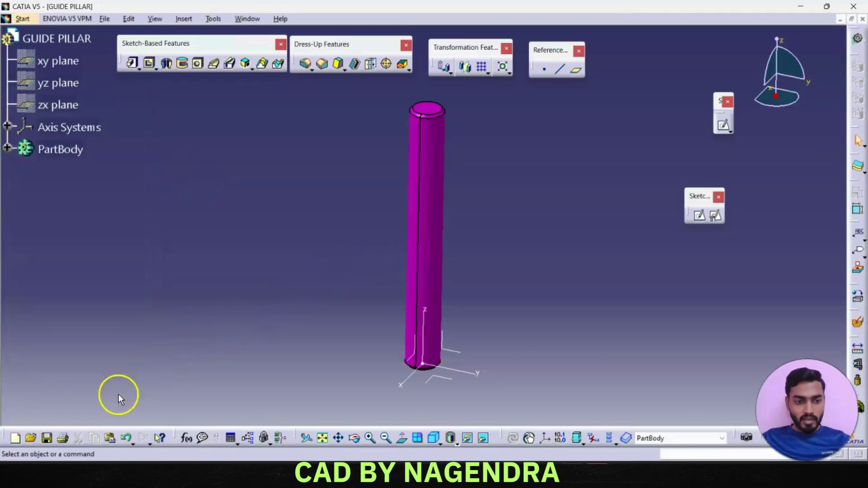
- Save the part as GUIDE PILLAR.CATPart in the PTA folder and close it
{"action": "left_click", "coordinate": [46, 438]}
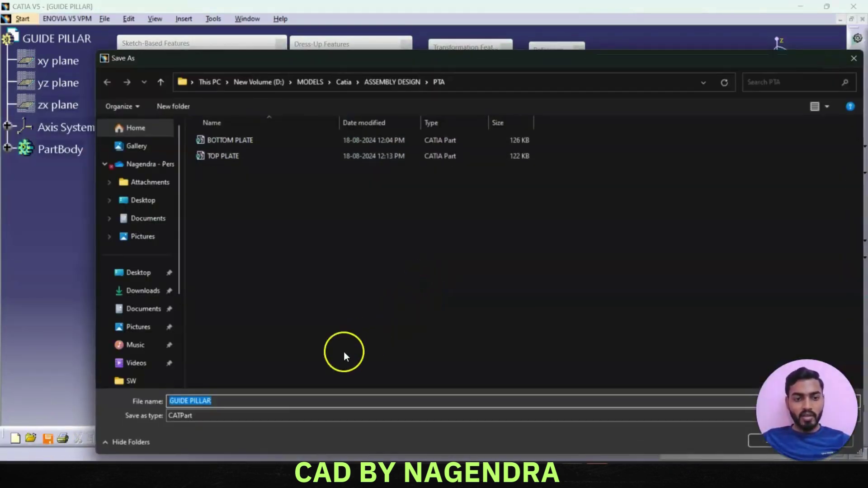
{"action": "left_click", "coordinate": [766, 443]}
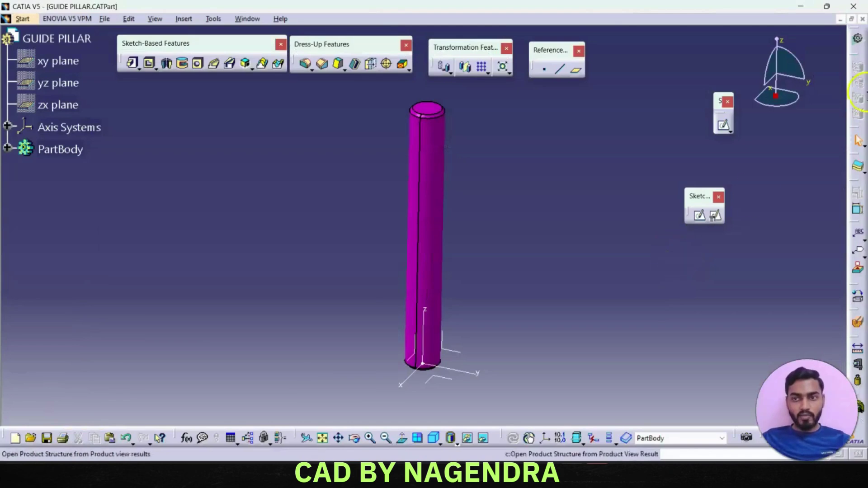
{"action": "key", "text": "ctrl+F4"}
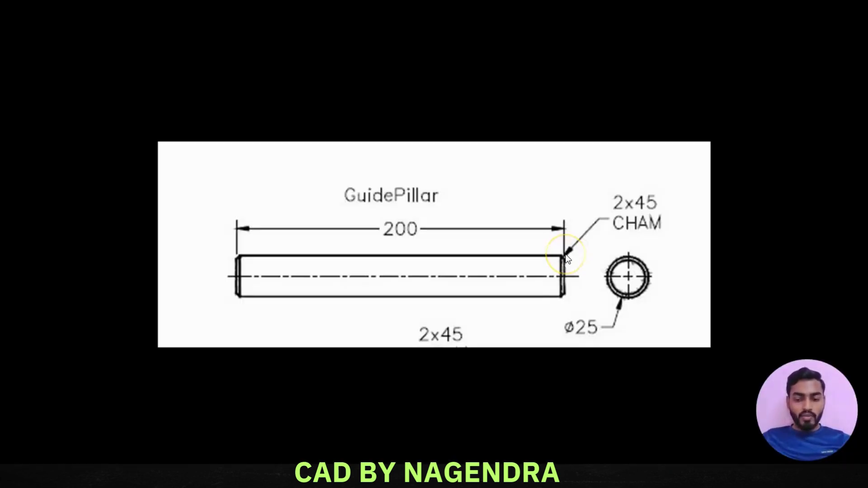
- Review the GuideBush reference drawing
{"action": "left_click", "coordinate": [857, 244]}
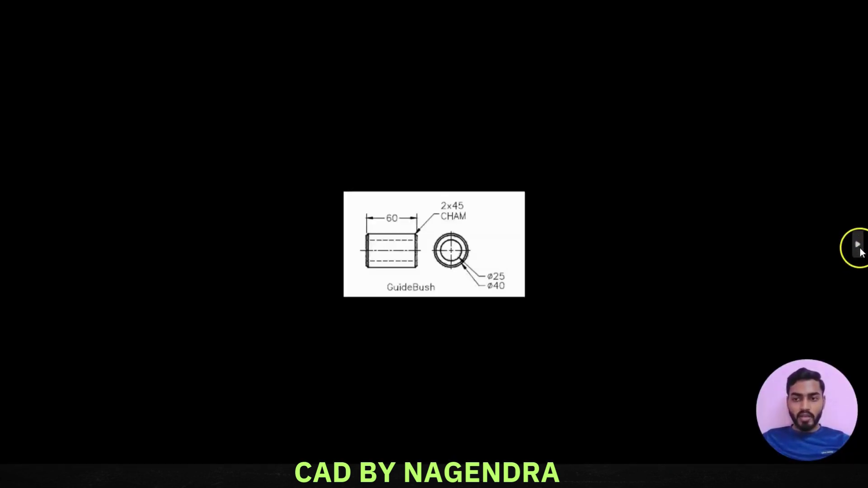
{"action": "scroll", "coordinate": [388, 277], "scroll_direction": "up", "scroll_amount": 3}
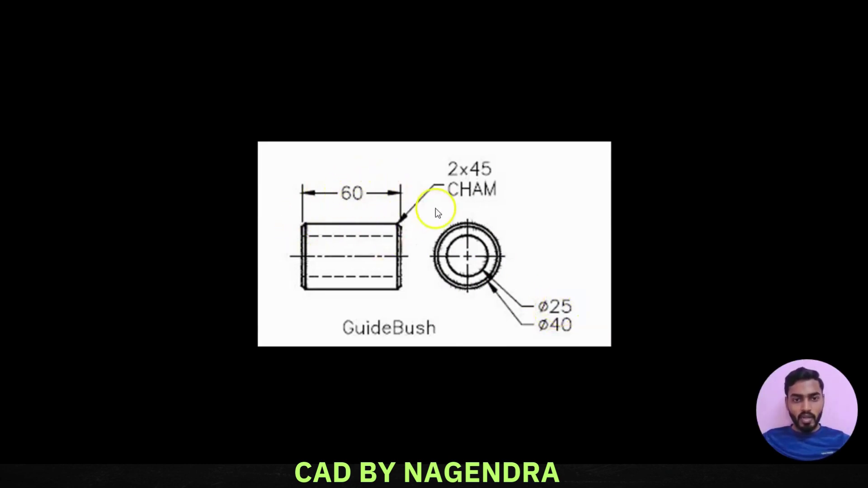
{"action": "key", "text": "alt+Tab"}
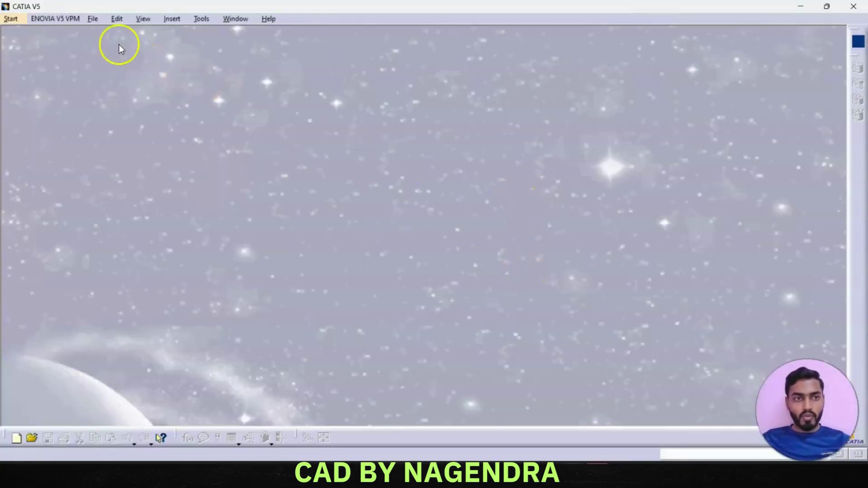
- Create a new Part Design part named GUIDE BUSH and select the xy plane
{"action": "left_click", "coordinate": [11, 19]}
{"action": "left_click", "coordinate": [36, 31]}
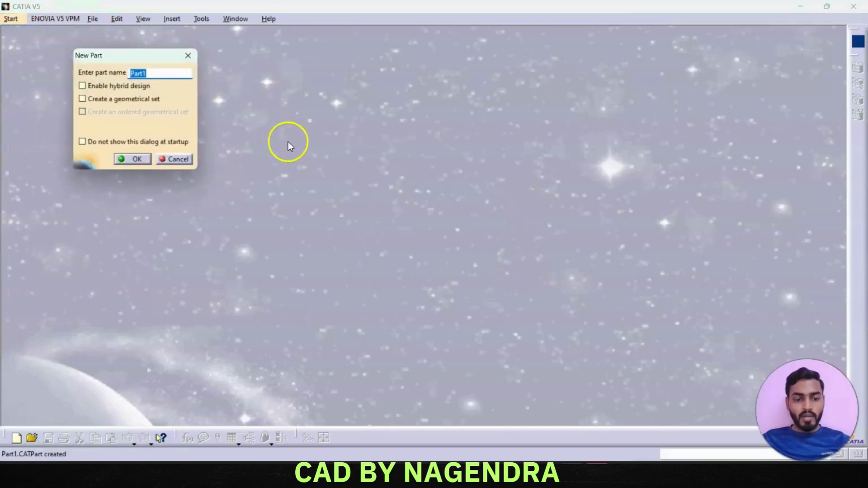
{"action": "type", "text": "GUIDE "}
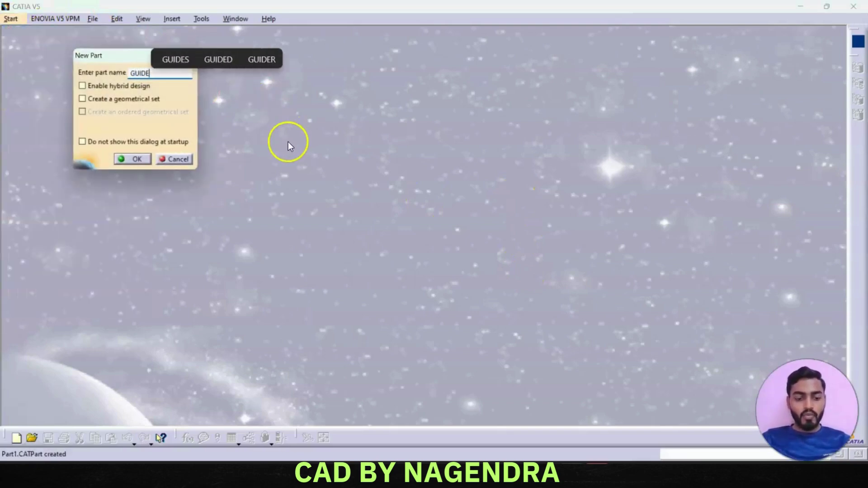
{"action": "type", "text": "BUSH"}
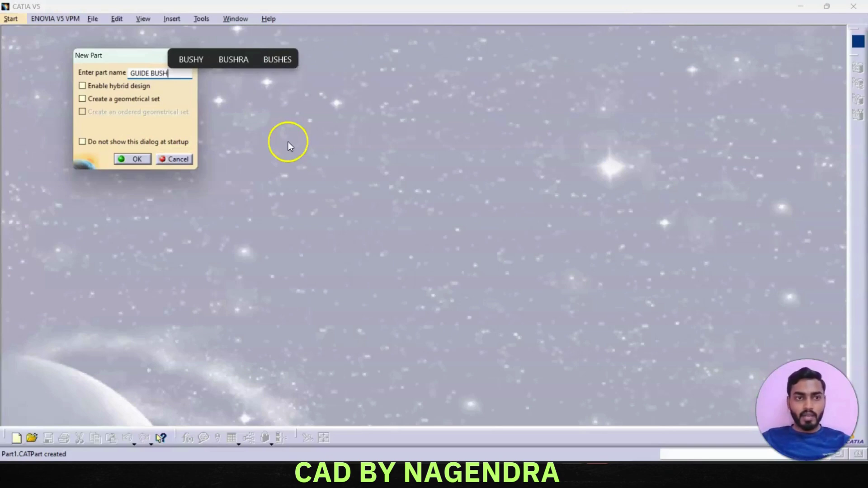
{"action": "key", "text": "Return"}
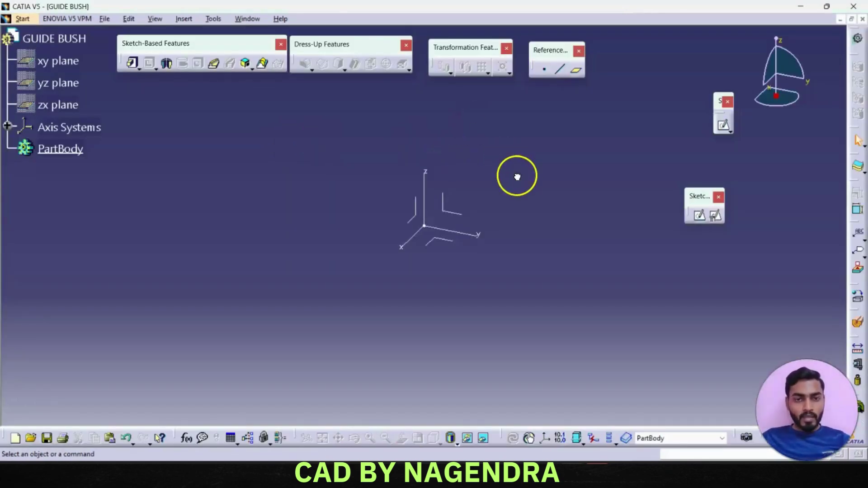
{"action": "left_click", "coordinate": [445, 240]}
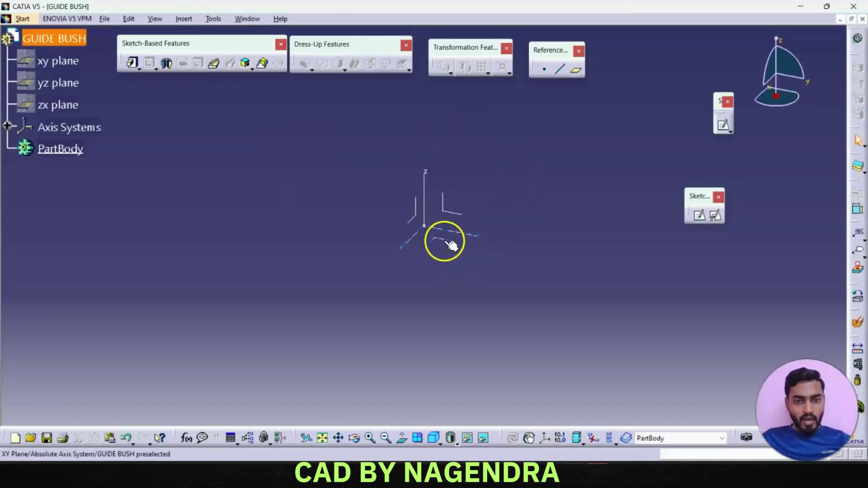
- Sketch two concentric circles centred on the origin of the xy plane
{"action": "left_click", "coordinate": [699, 214]}
{"action": "left_click", "coordinate": [140, 80]}
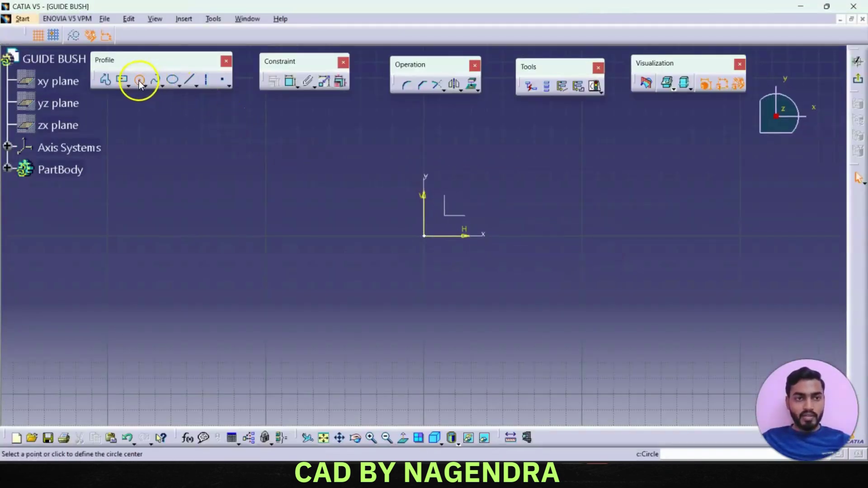
{"action": "left_click", "coordinate": [424, 236]}
{"action": "left_click", "coordinate": [472, 270]}
{"action": "left_click", "coordinate": [427, 238]}
{"action": "left_click", "coordinate": [451, 239]}
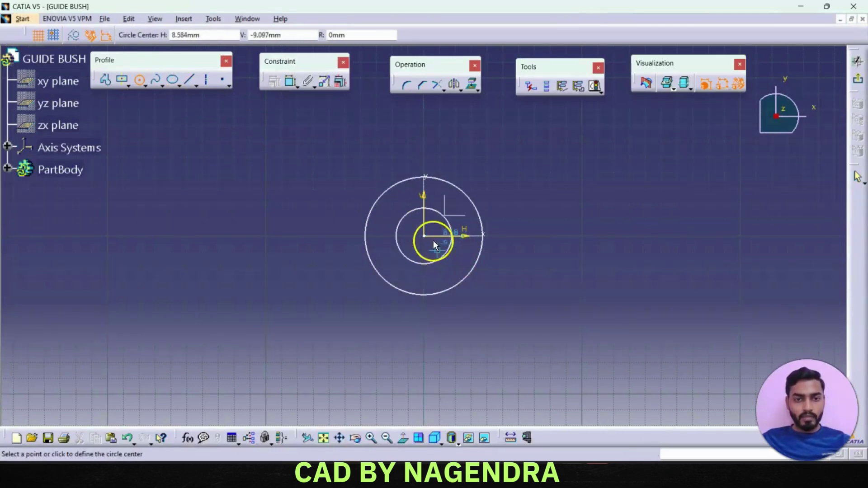
- Dimension the outer circle Ø40 mm and the inner circle Ø25 mm
{"action": "left_click", "coordinate": [291, 82]}
{"action": "left_click", "coordinate": [481, 214]}
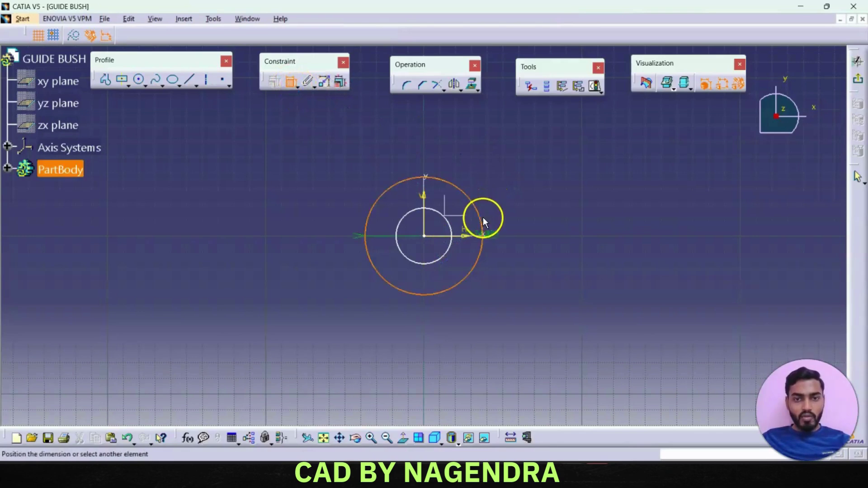
{"action": "double_click", "coordinate": [535, 181]}
{"action": "type", "text": "40mm"}
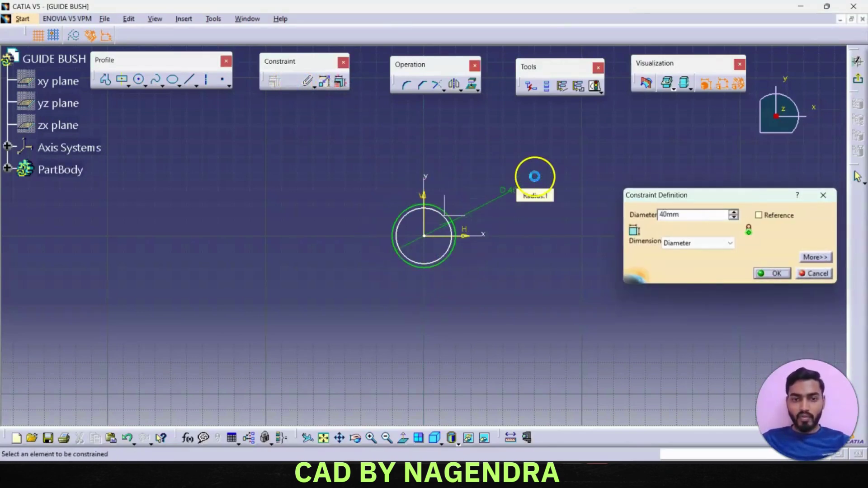
{"action": "key", "text": "Return"}
{"action": "left_click", "coordinate": [449, 252]}
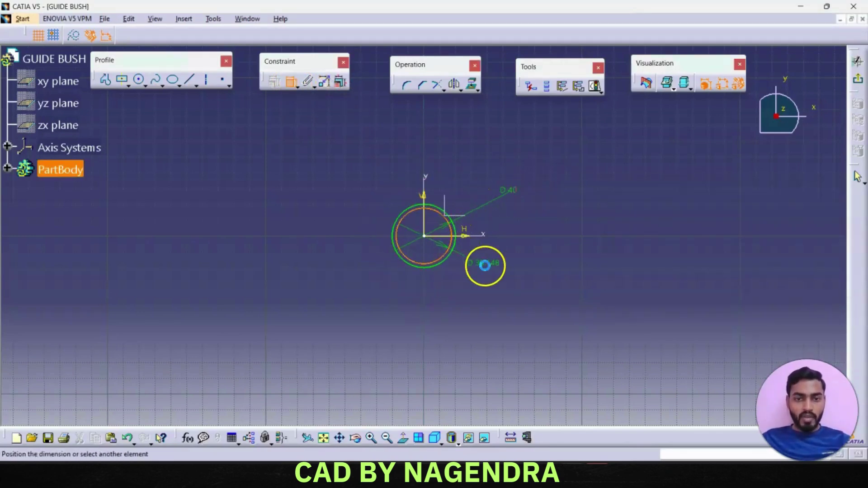
{"action": "left_click", "coordinate": [488, 261]}
{"action": "double_click", "coordinate": [487, 262]}
{"action": "key", "text": "Return"}
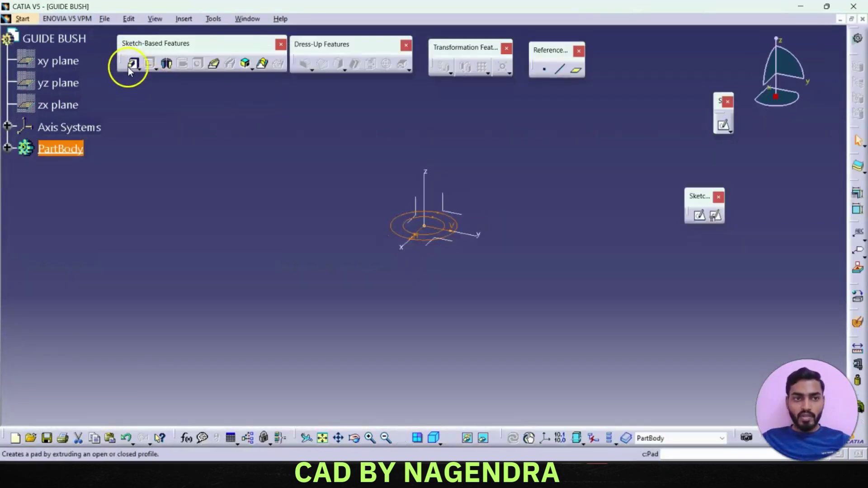
- Pad the ring sketch 60 mm into a hollow tube and pick its end face for chamfering
{"action": "left_click", "coordinate": [130, 62]}
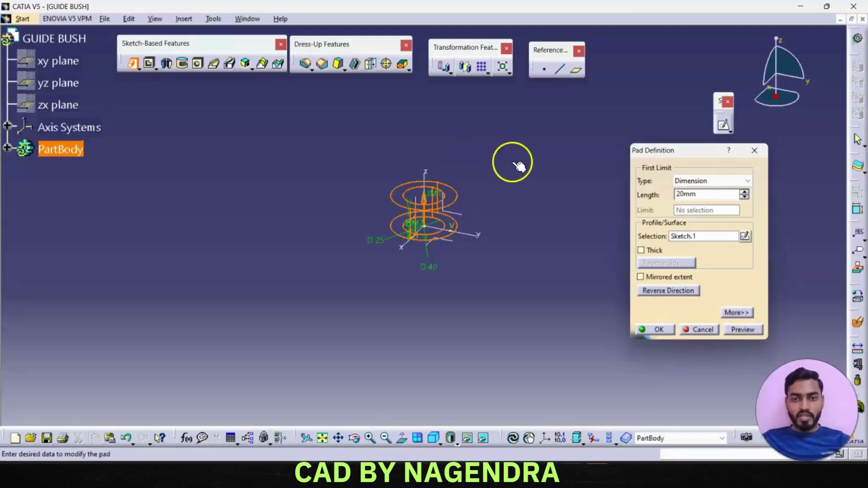
{"action": "double_click", "coordinate": [686, 193]}
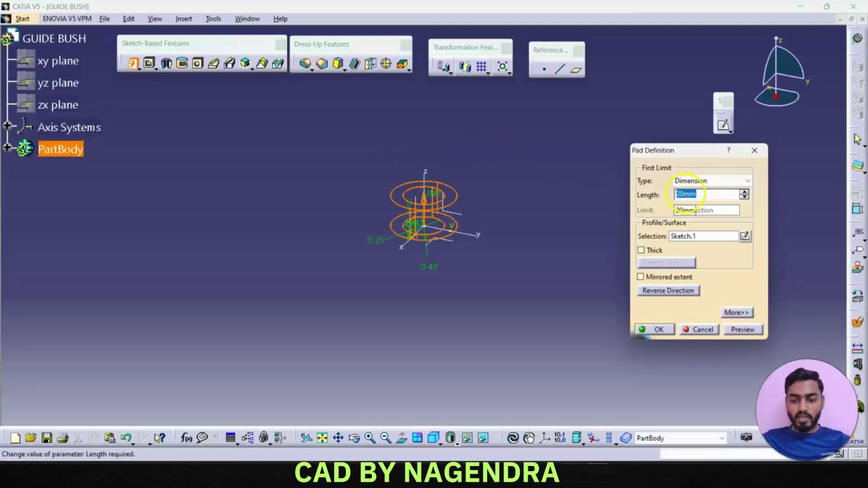
{"action": "type", "text": "60"}
{"action": "key", "text": "Return"}
{"action": "left_click", "coordinate": [592, 232]}
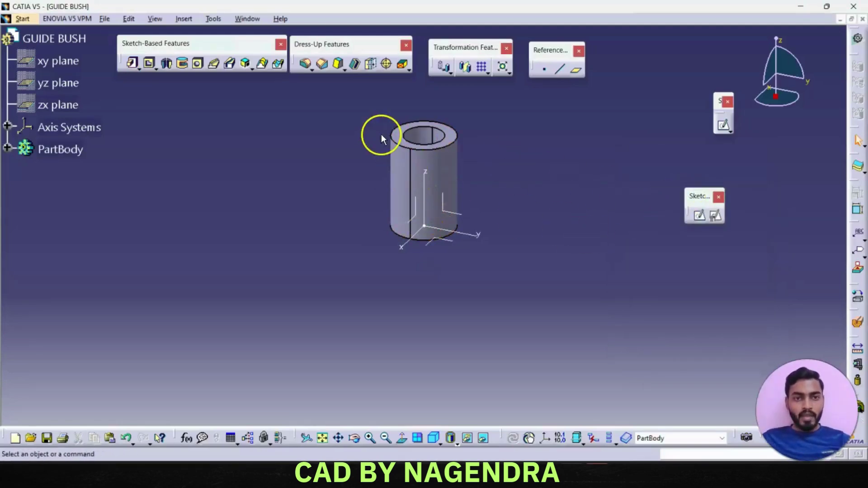
{"action": "left_click", "coordinate": [329, 65]}
{"action": "left_click", "coordinate": [458, 137]}
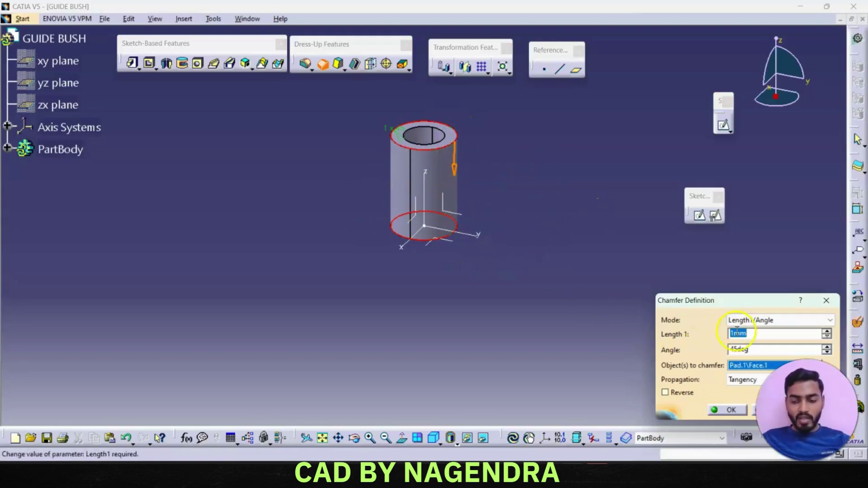
- Apply the 2 mm end chamfers and colour the bush's PartBody green
{"action": "key", "text": "Return"}
{"action": "left_click", "coordinate": [543, 267]}
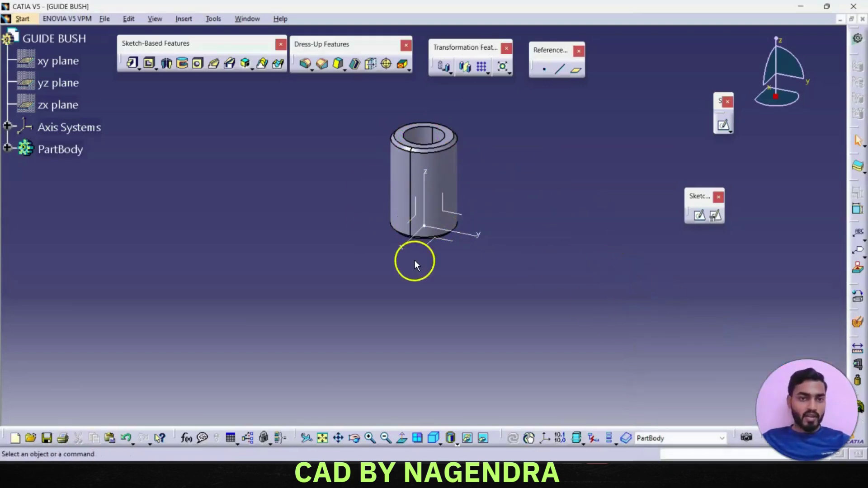
{"action": "right_click", "coordinate": [74, 154]}
{"action": "left_click", "coordinate": [99, 200]}
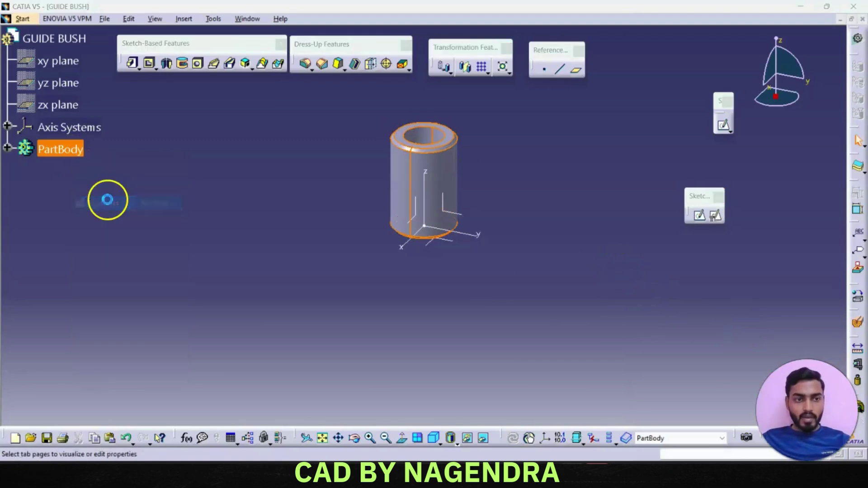
{"action": "left_click", "coordinate": [77, 159]}
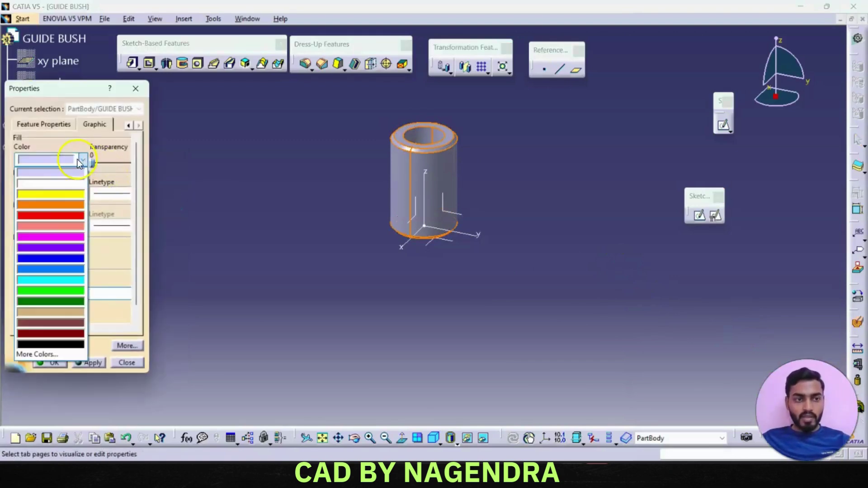
{"action": "left_click", "coordinate": [63, 289]}
{"action": "left_click", "coordinate": [49, 363]}
{"action": "left_click", "coordinate": [421, 319]}
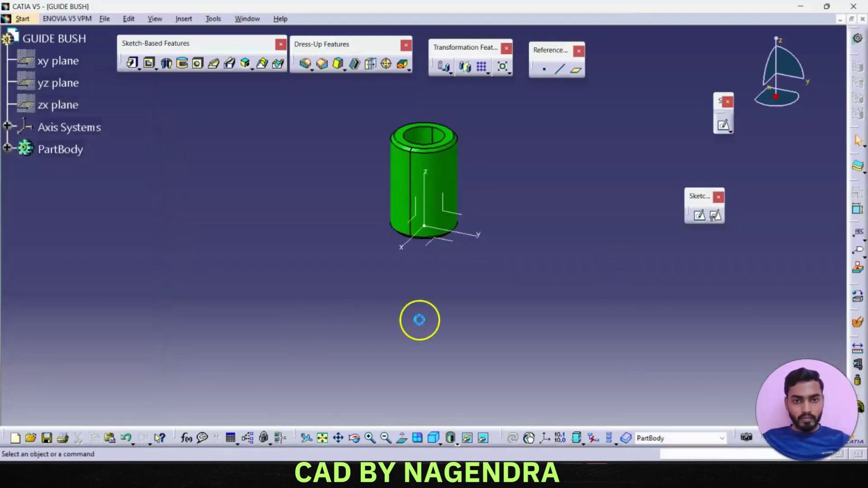
{"action": "left_click", "coordinate": [47, 439]}
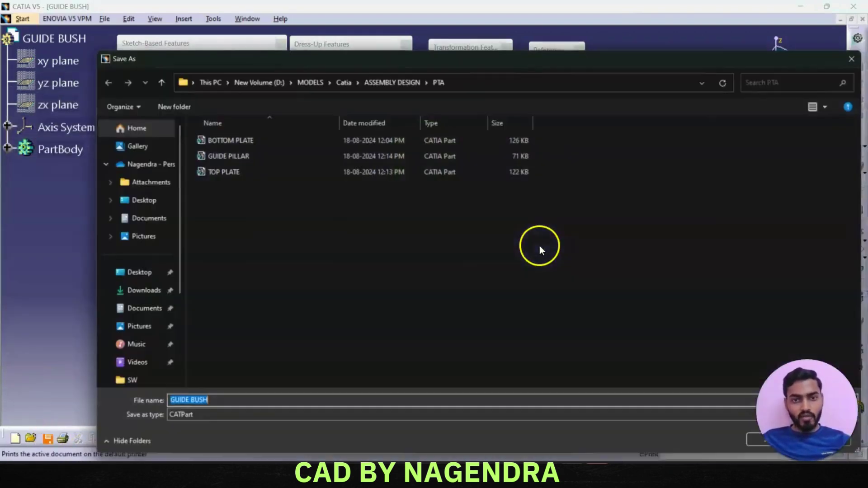
- Save the bush as GUIDE BUSH.CATPart in the PTA folder
{"action": "left_click", "coordinate": [755, 441]}
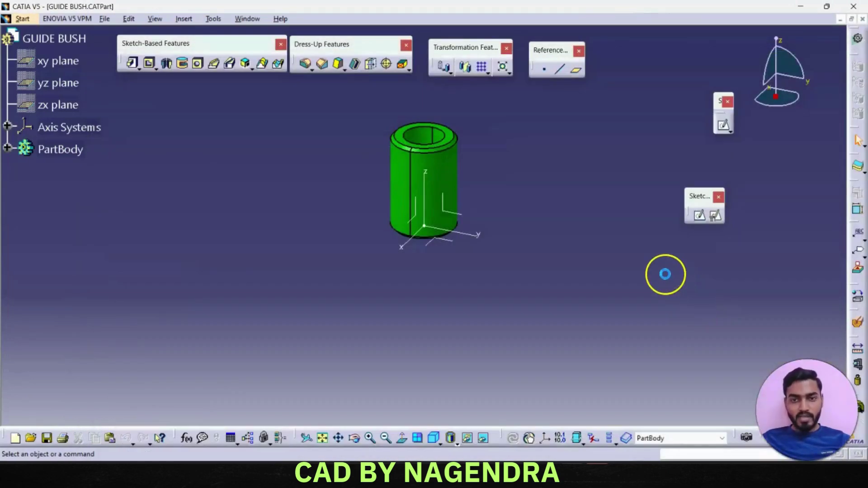